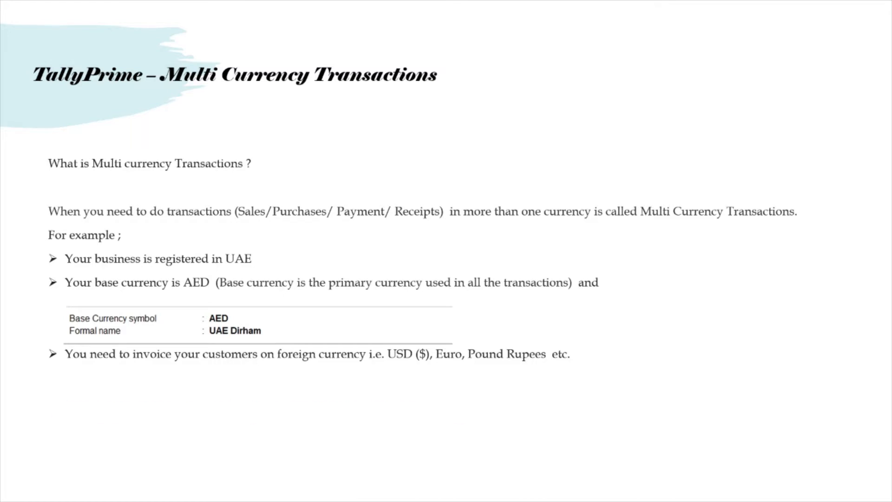
{"action": "key", "text": "Right"}
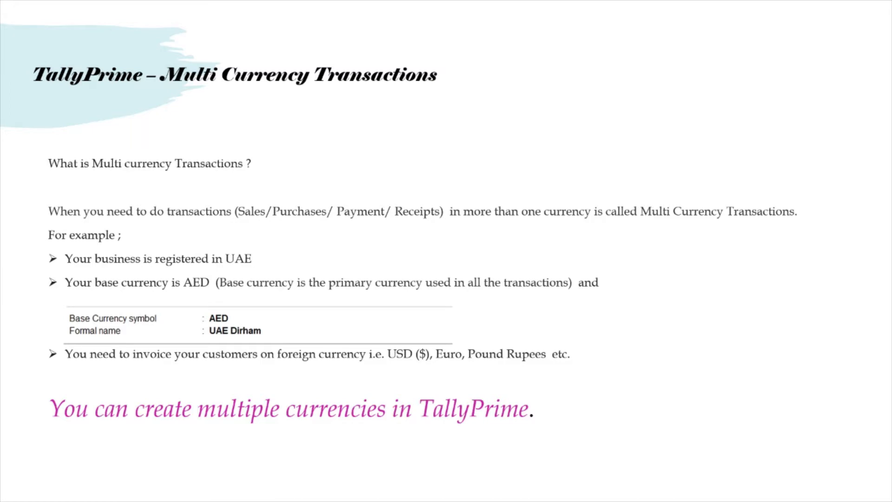
{"action": "key", "text": "Right"}
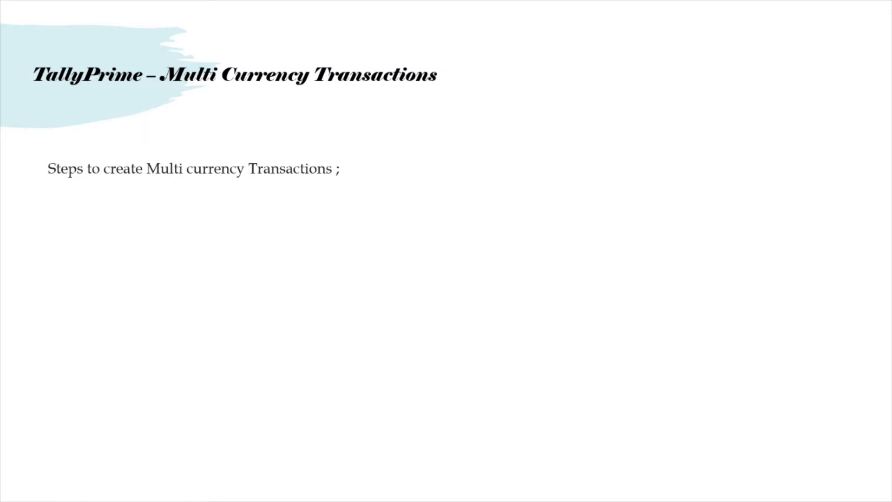
{"action": "key", "text": "Right"}
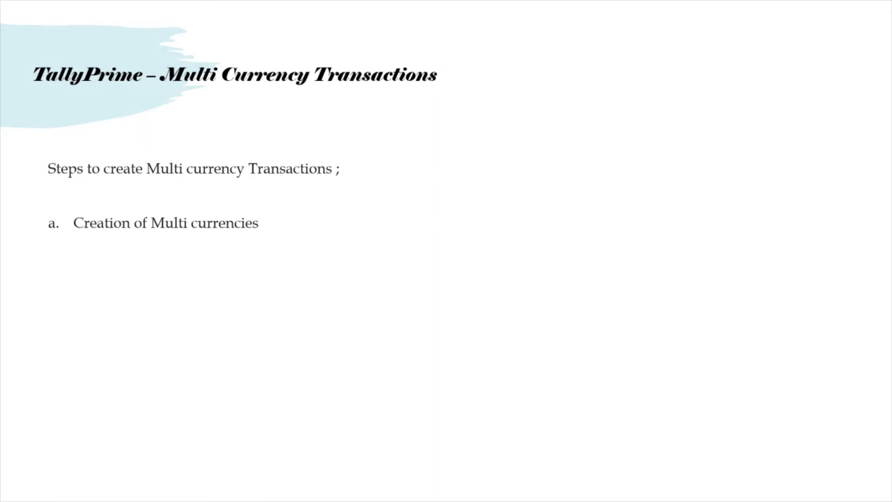
{"action": "key", "text": "Right"}
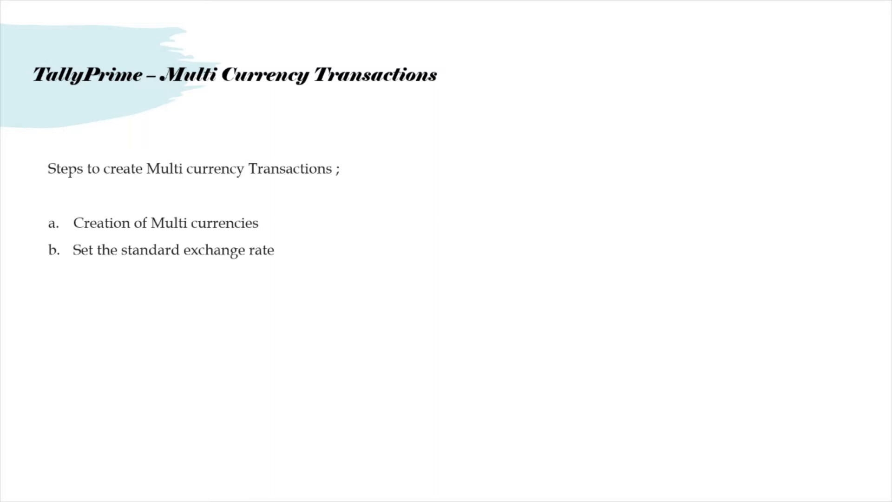
{"action": "key", "text": "Right"}
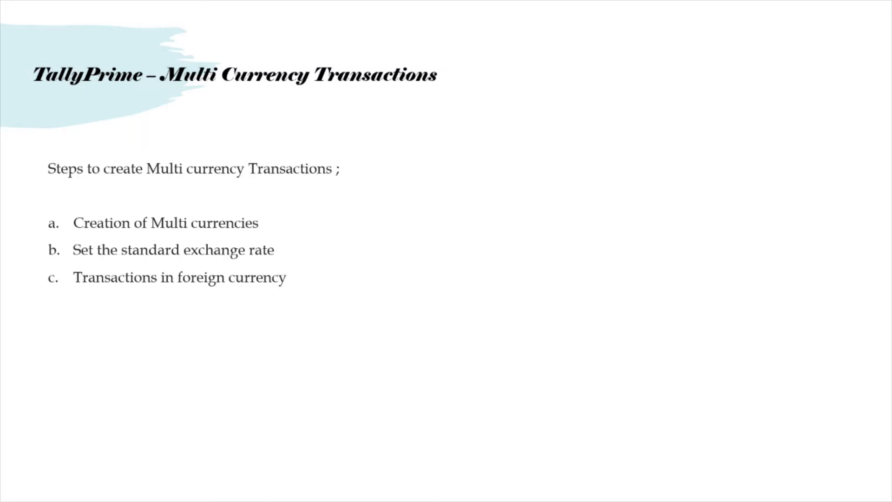
- Switch to TallyPrime and start creating a new currency master instead of altering the existing AED currency
{"action": "key", "text": "alt+Tab"}
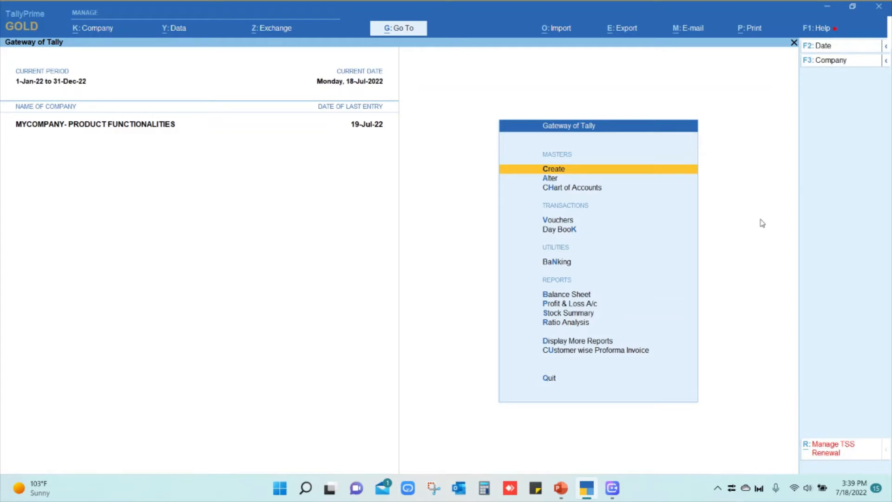
{"action": "left_click", "coordinate": [563, 171]}
{"action": "key", "text": "Down"}
{"action": "key", "text": "Down"}
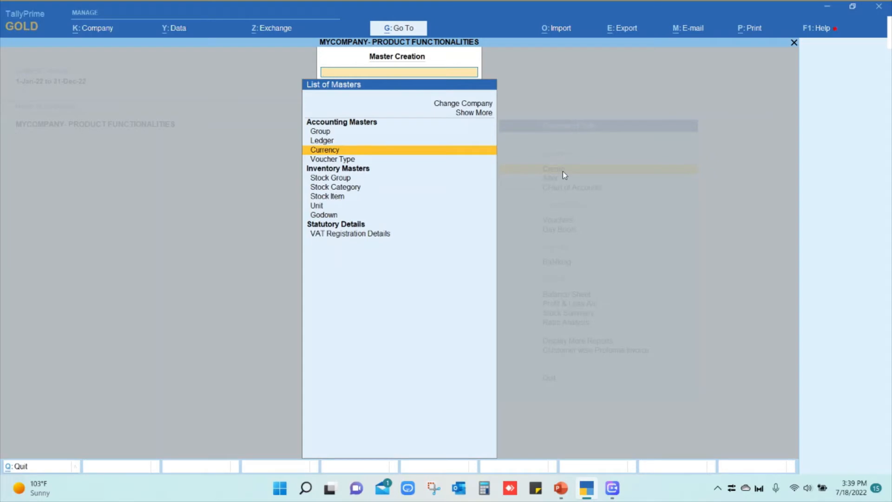
{"action": "key", "text": "Return"}
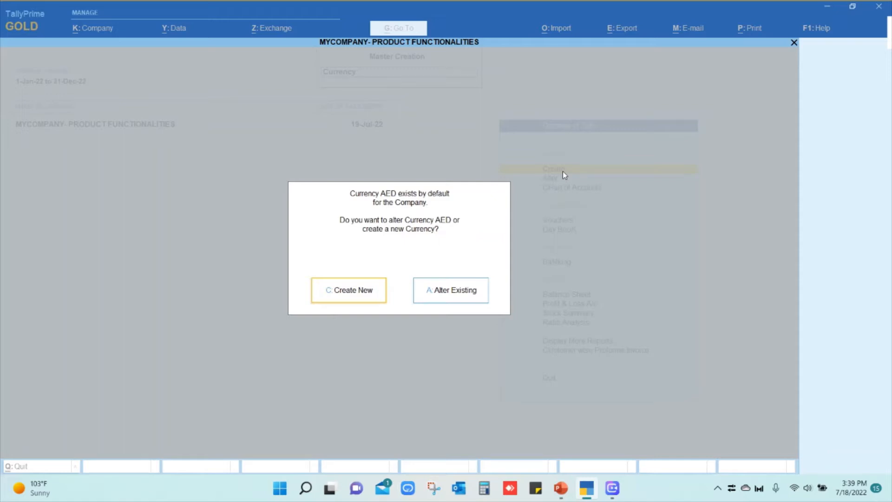
{"action": "left_click", "coordinate": [344, 290]}
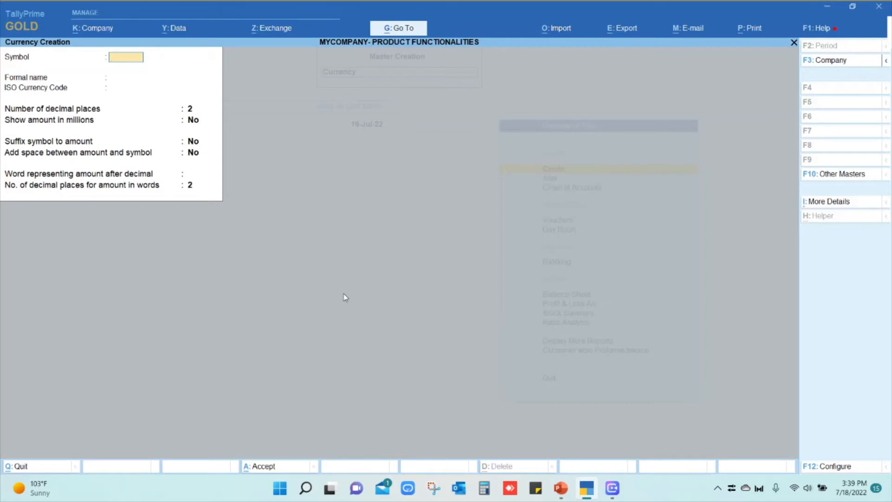
- Identify the new currency with symbol $, formal name Dollar and ISO currency code USD
{"action": "type", "text": "$"}
{"action": "key", "text": "Return"}
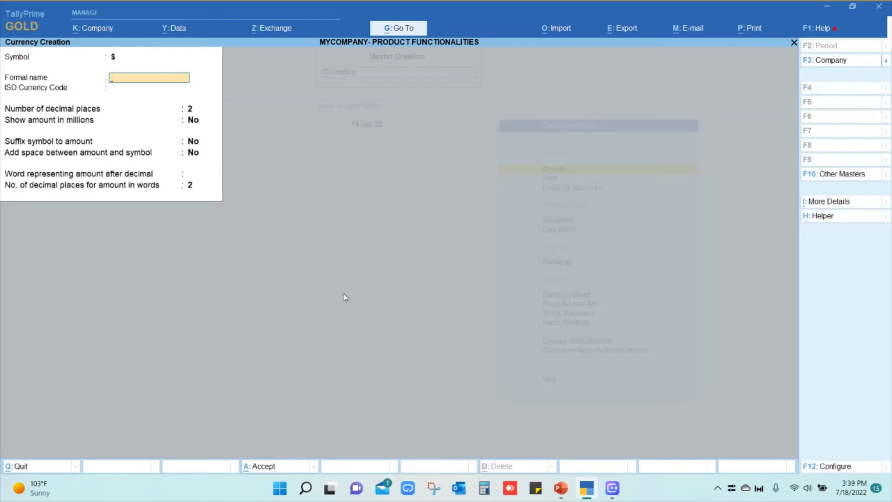
{"action": "type", "text": "Dollar"}
{"action": "key", "text": "Return"}
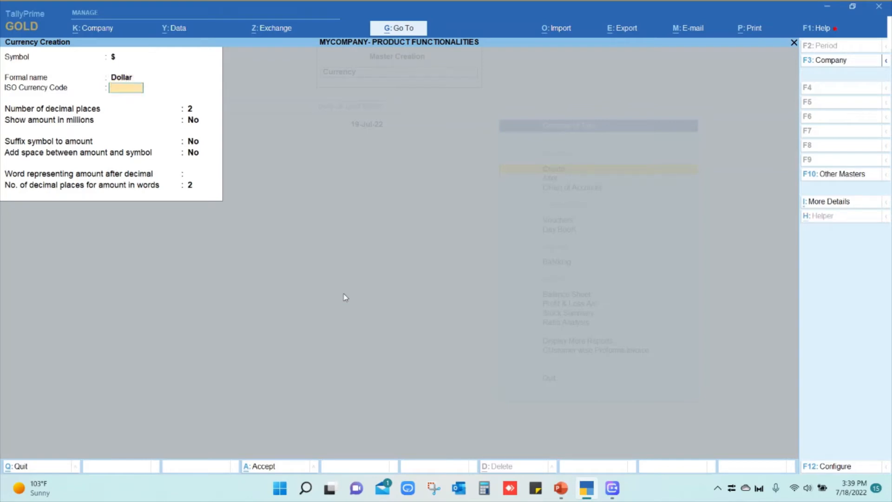
{"action": "type", "text": "USD"}
{"action": "key", "text": "Return"}
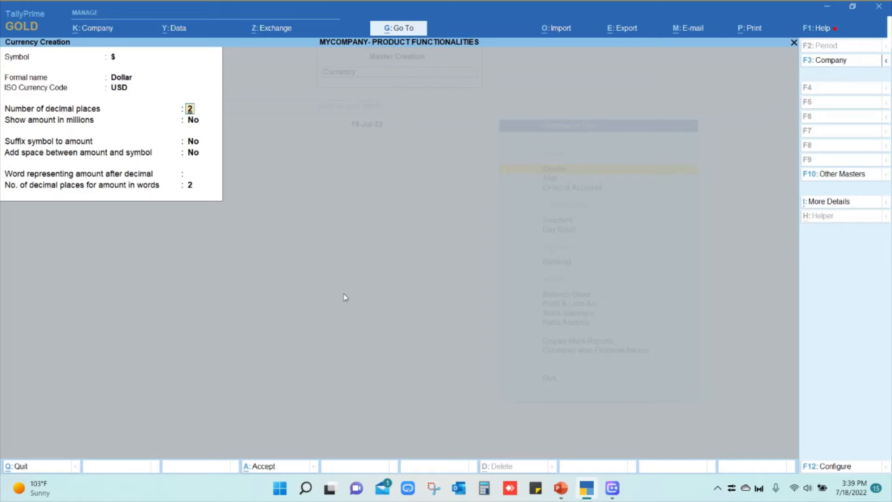
- Keep 2 decimal places and set showing amounts in millions, suffixing the symbol, and adding space between amount and symbol to Yes
{"action": "key", "text": "Return"}
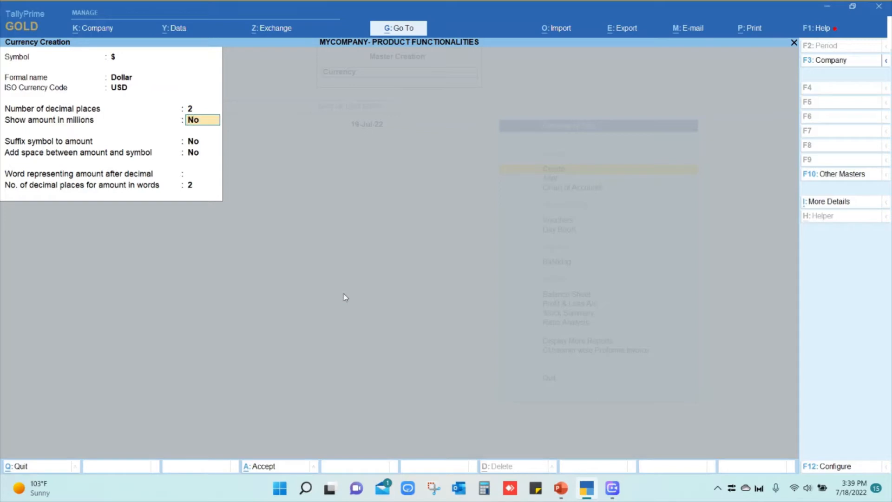
{"action": "type", "text": "yes"}
{"action": "key", "text": "Return"}
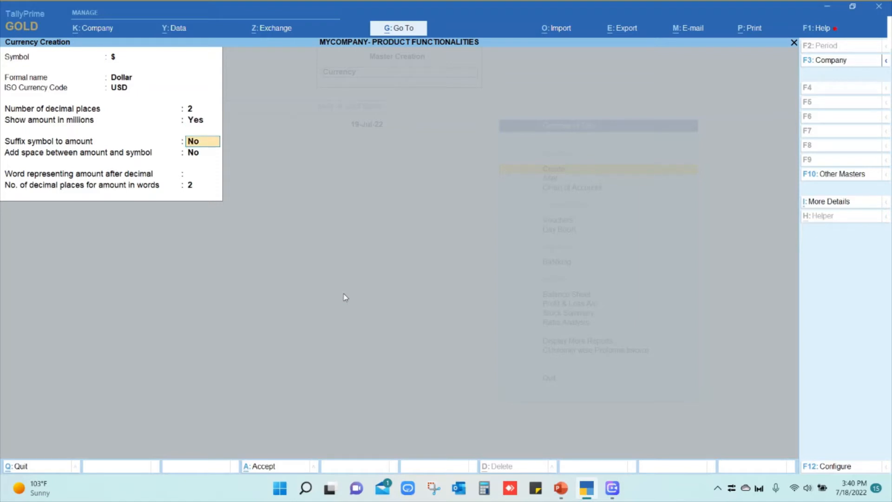
{"action": "type", "text": "yes"}
{"action": "key", "text": "Return"}
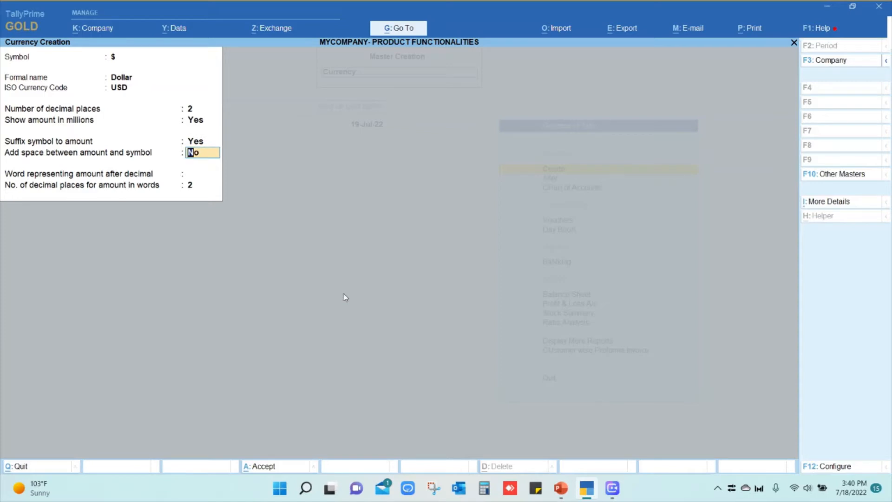
{"action": "type", "text": "yes"}
{"action": "key", "text": "Return"}
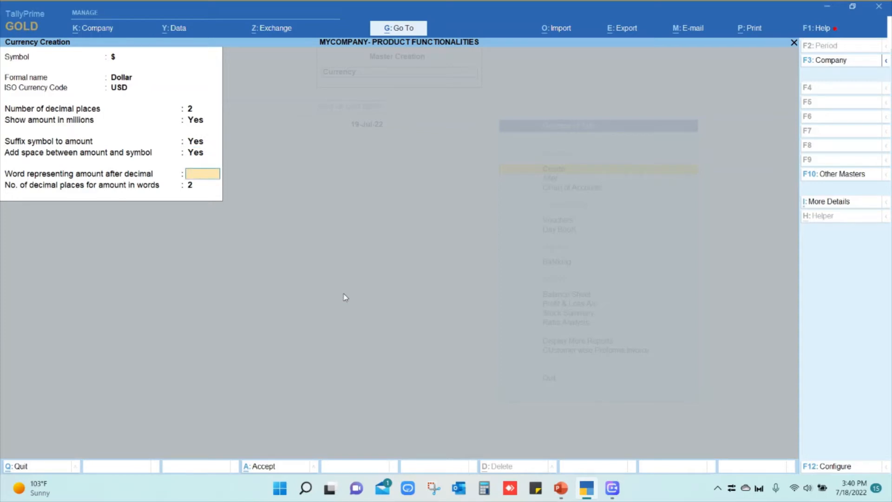
- Leave the word for the decimal amount blank, keep 2 decimal places in words, and save the Dollar currency
{"action": "key", "text": "Return"}
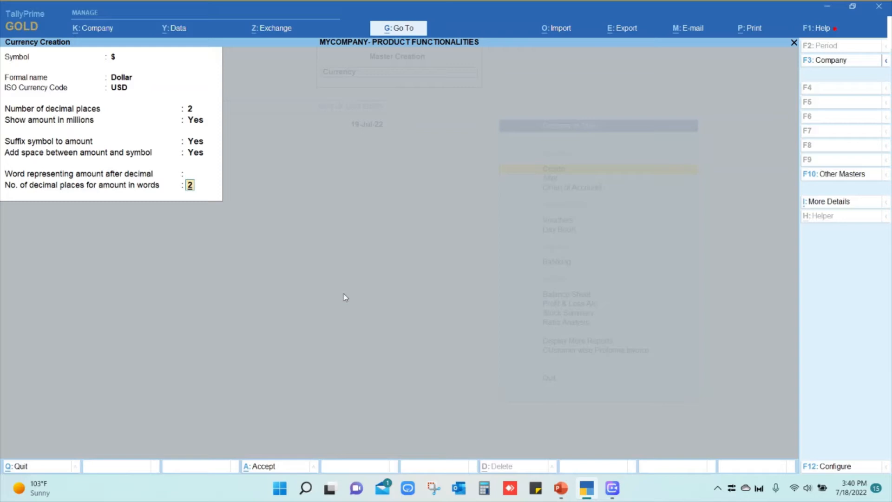
{"action": "key", "text": "Return"}
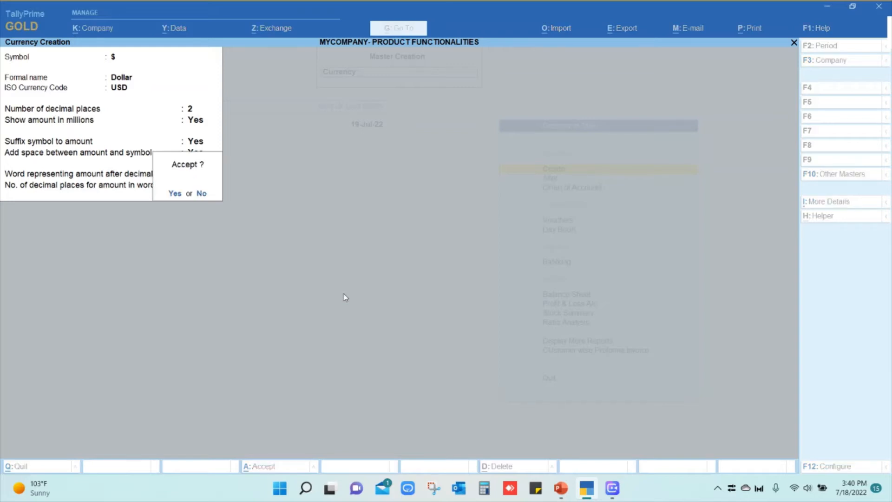
{"action": "key", "text": "Return"}
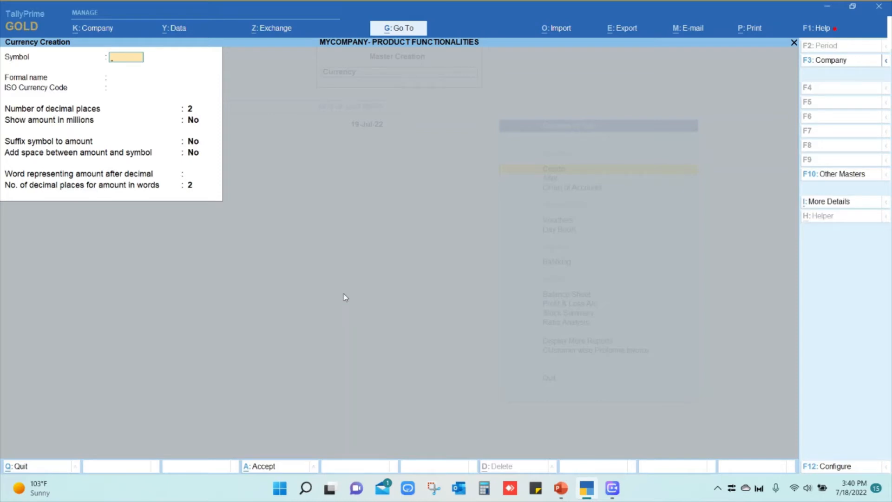
{"action": "key", "text": "Escape"}
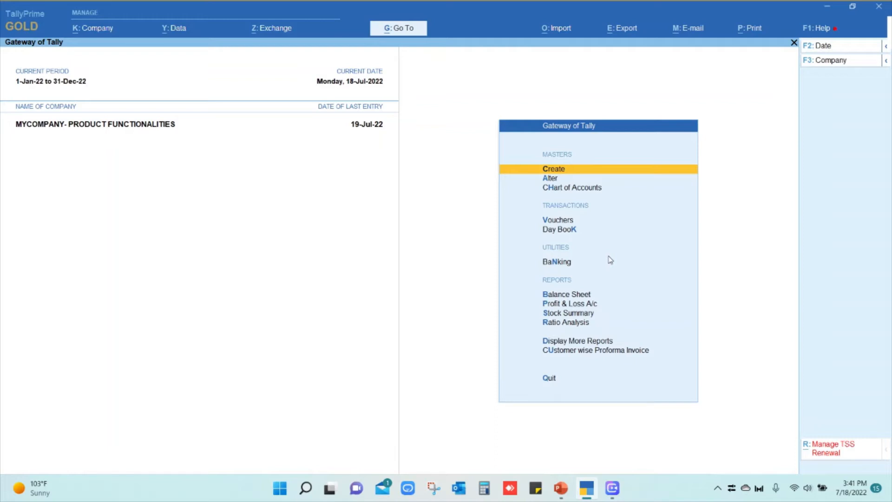
- Open the $ currency master for alteration
{"action": "key", "text": "Down"}
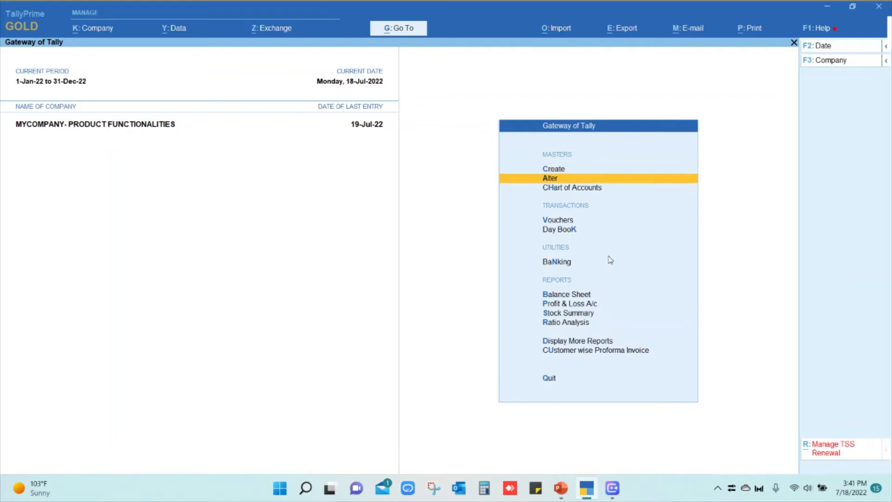
{"action": "key", "text": "Return"}
{"action": "key", "text": "Down"}
{"action": "key", "text": "Down"}
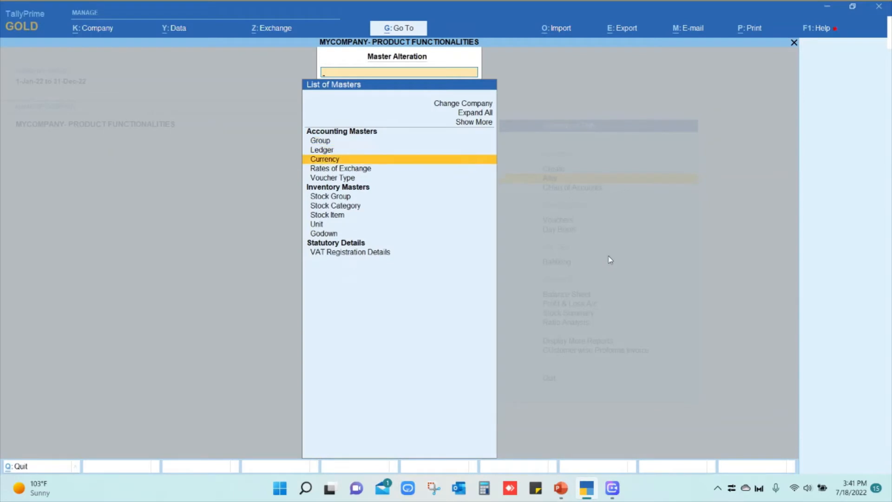
{"action": "key", "text": "Return"}
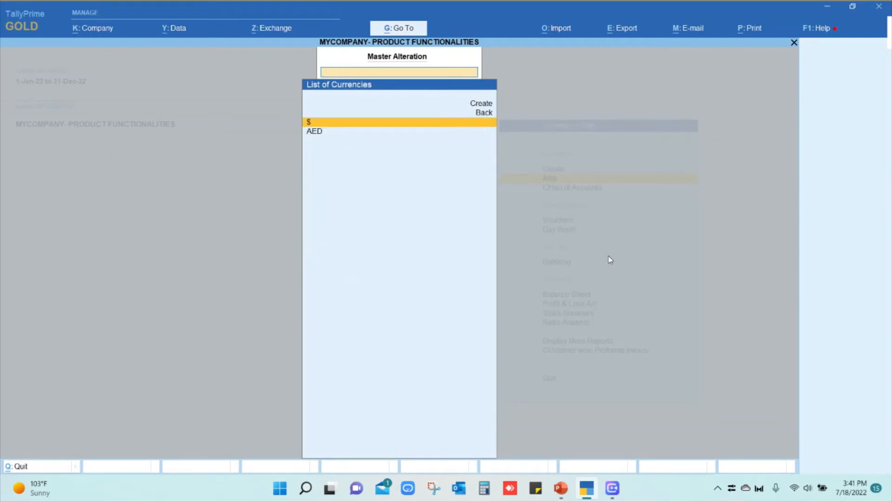
{"action": "key", "text": "Return"}
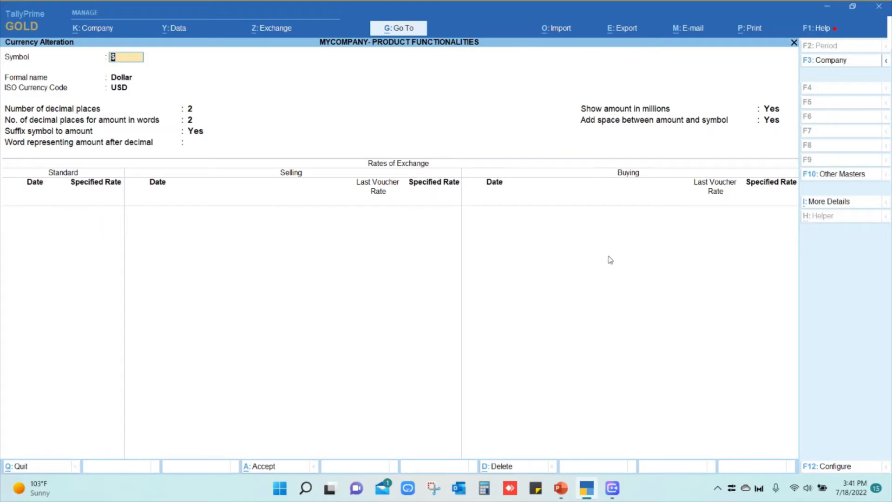
- Add a standard exchange rate of AED 3.68 per $ dated 1-Jul-22, keeping the currency's other settings
{"action": "key", "text": "Return"}
{"action": "key", "text": "Return"}
{"action": "key", "text": "Return"}
{"action": "key", "text": "Return"}
{"action": "key", "text": "Return"}
{"action": "key", "text": "Return"}
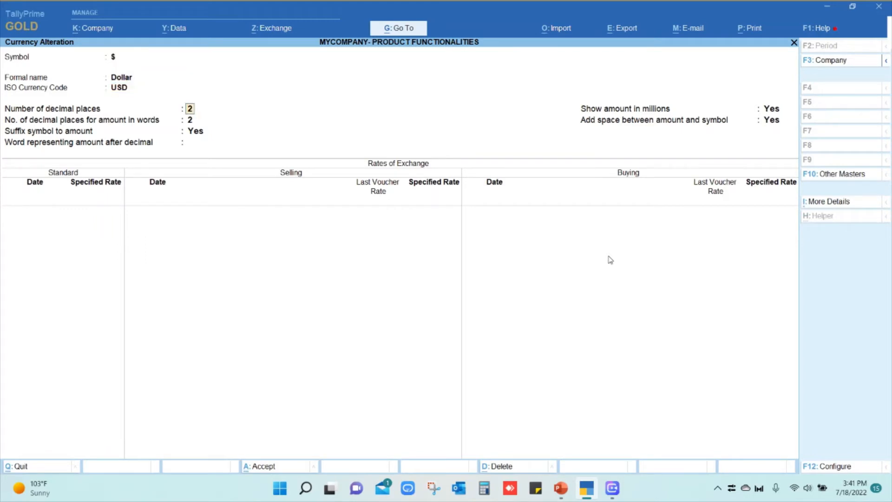
{"action": "key", "text": "Return"}
{"action": "key", "text": "Return"}
{"action": "key", "text": "Return"}
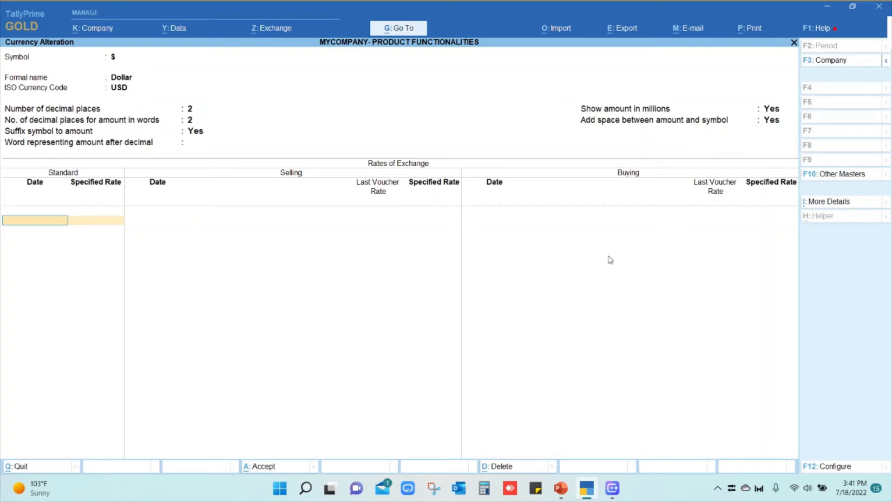
{"action": "type", "text": "01-07-"}
{"action": "key", "text": "Return"}
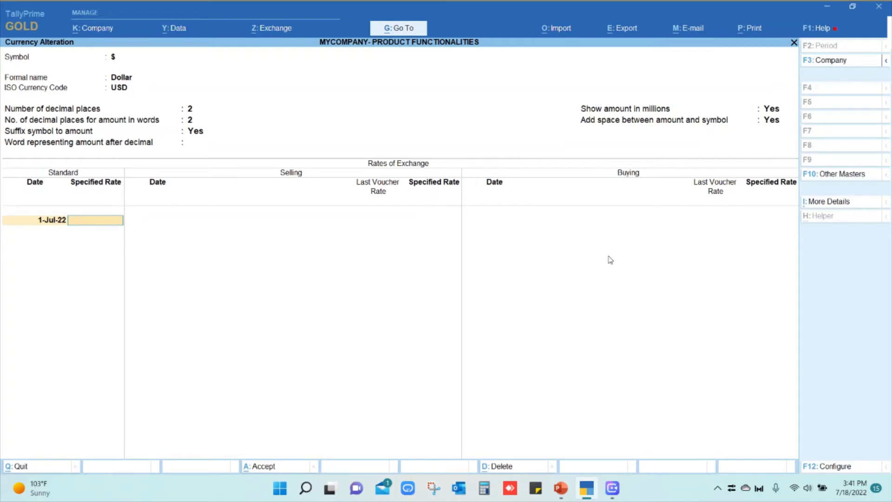
{"action": "type", "text": "3.68"}
{"action": "key", "text": "Return"}
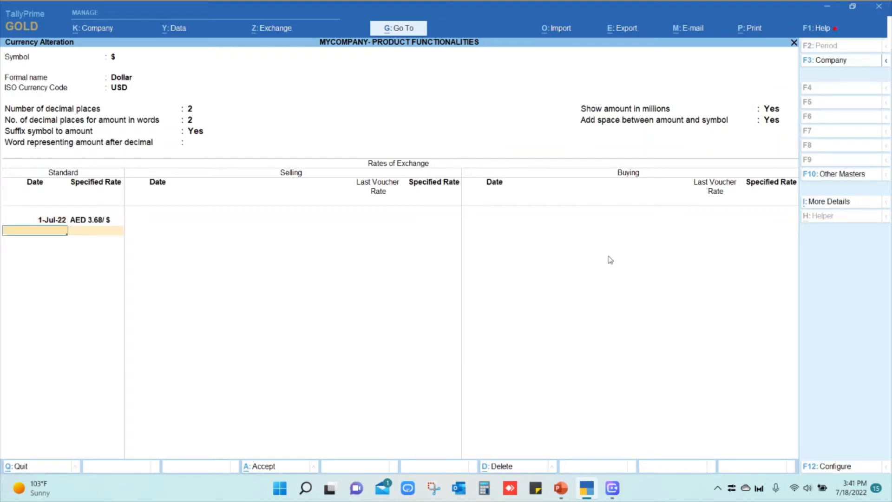
- Add a second standard exchange rate of AED 3.67 per $ dated 2-Jan-22
{"action": "key", "text": "Return"}
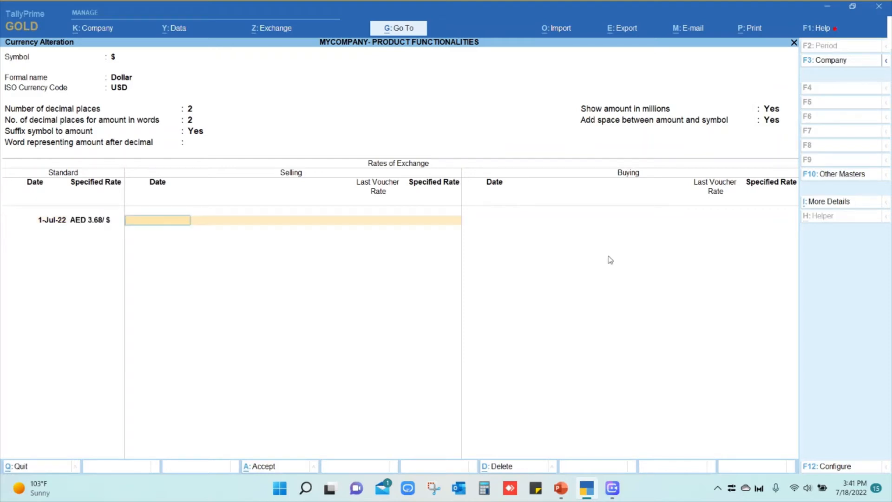
{"action": "key", "text": "BackSpace"}
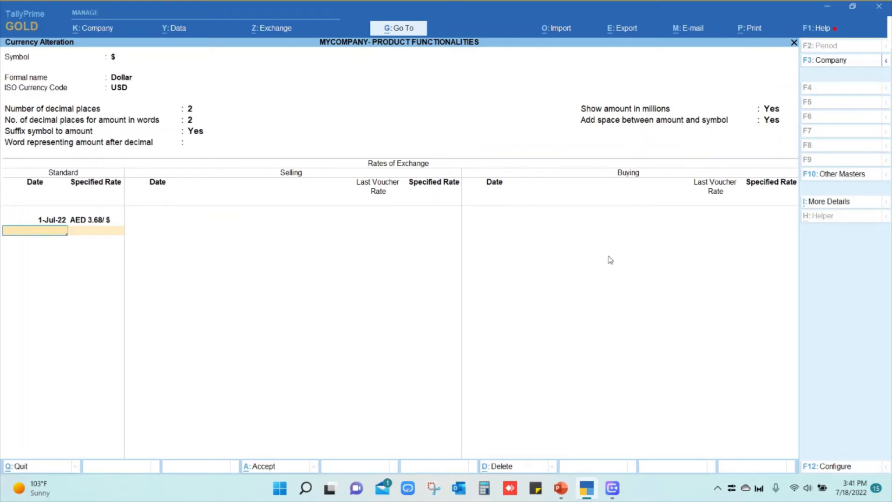
{"action": "type", "text": "2-1"}
{"action": "key", "text": "Return"}
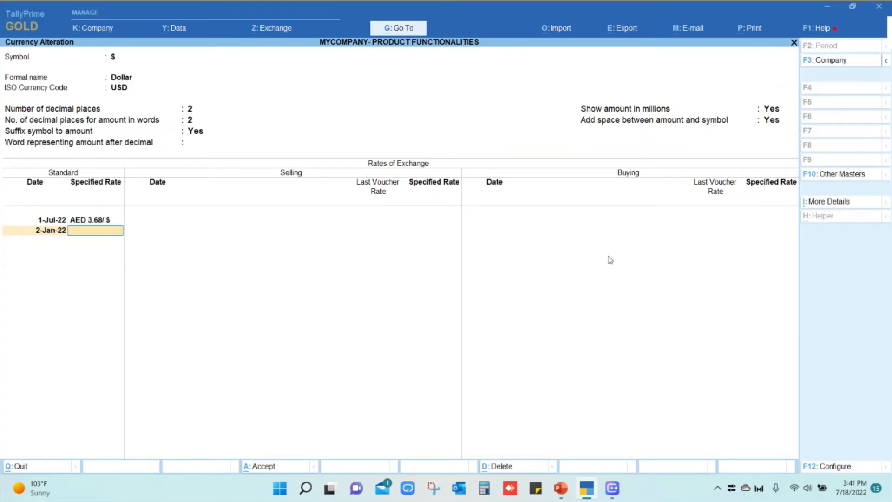
{"action": "type", "text": "3.67"}
{"action": "key", "text": "Return"}
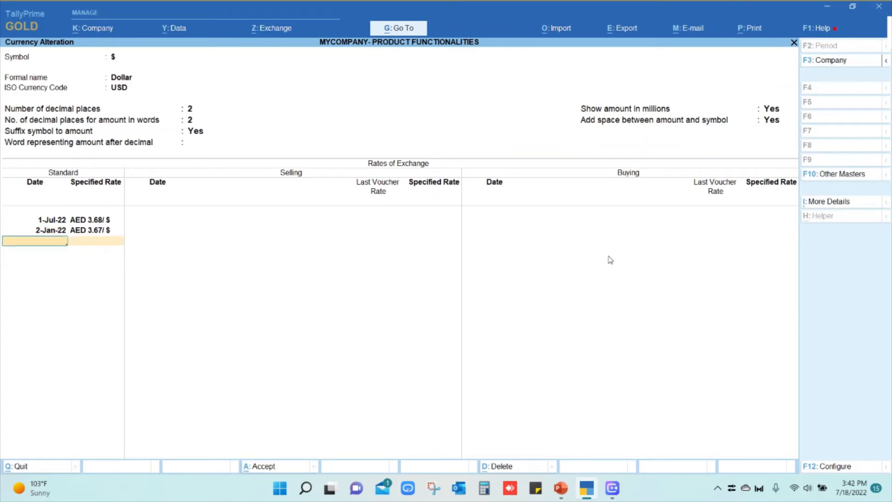
- Correct the date of the second standard exchange rate to 2-Jul-22, keeping its rate
{"action": "key", "text": "BackSpace"}
{"action": "key", "text": "BackSpace"}
{"action": "type", "text": "0"}
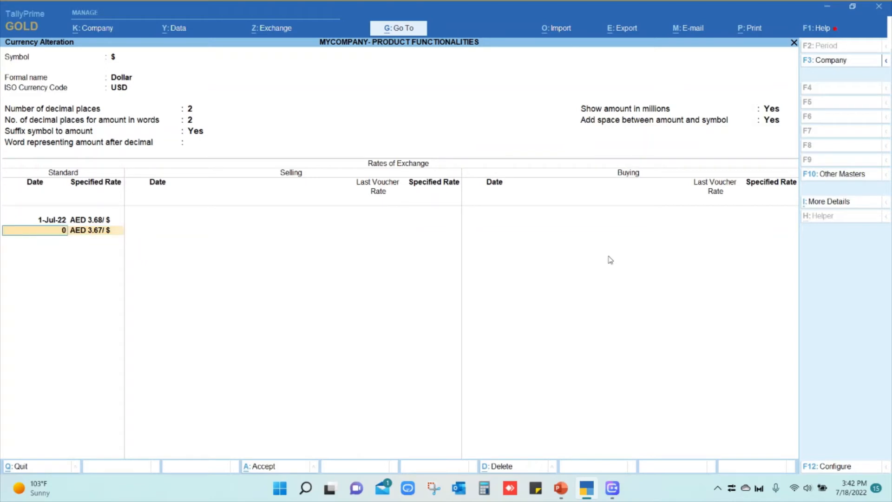
{"action": "type", "text": "2-07"}
{"action": "key", "text": "Return"}
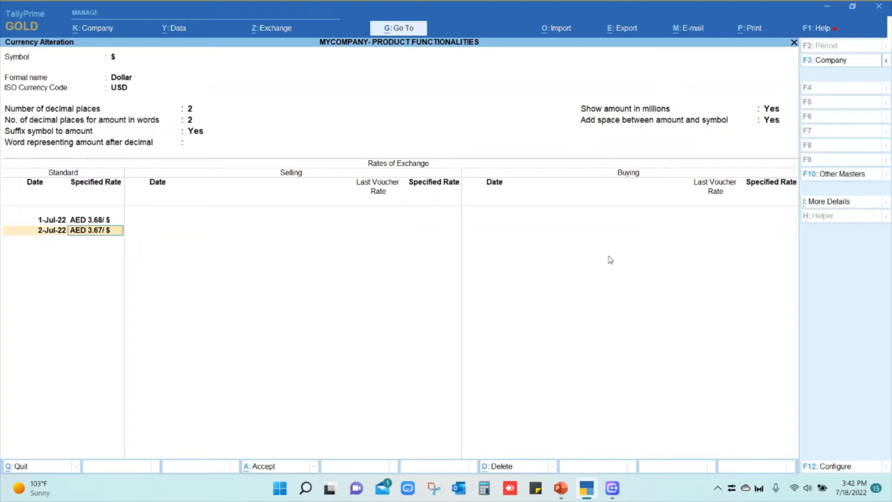
{"action": "key", "text": "Return"}
- Add a third standard exchange rate of AED 3.80 per $ dated 10-Jul-22
{"action": "type", "text": "10-07"}
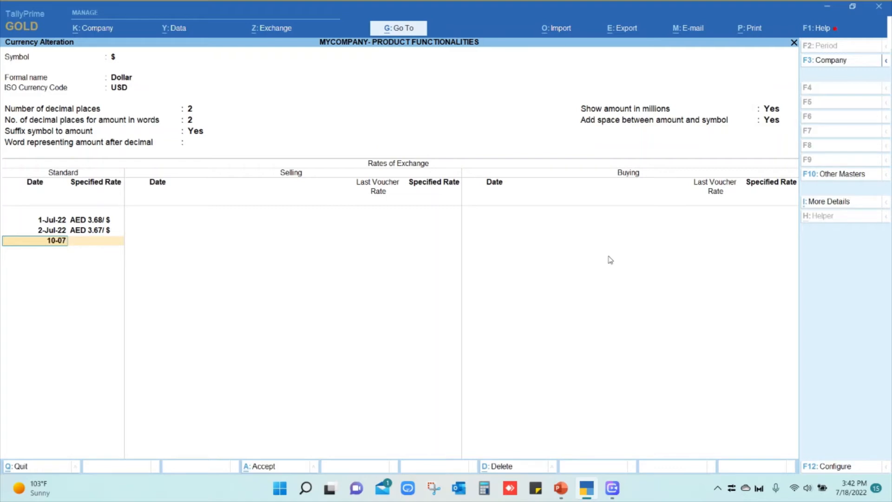
{"action": "key", "text": "Return"}
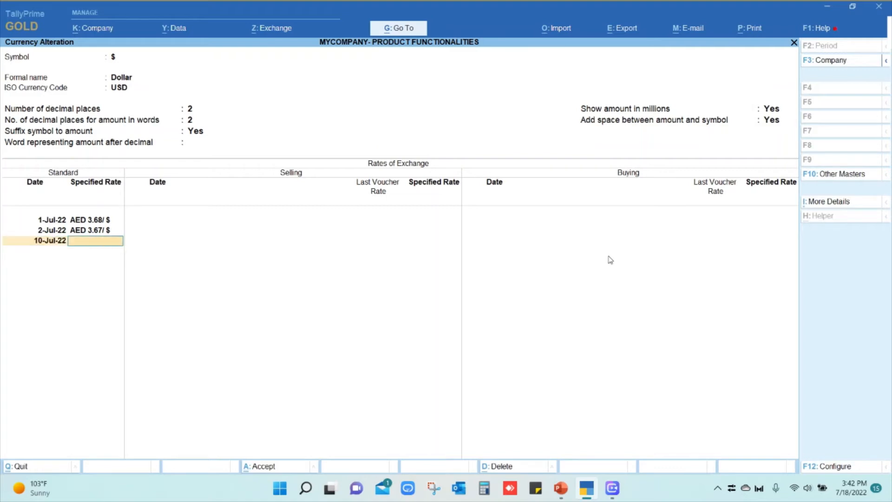
{"action": "type", "text": "3.80"}
{"action": "key", "text": "Return"}
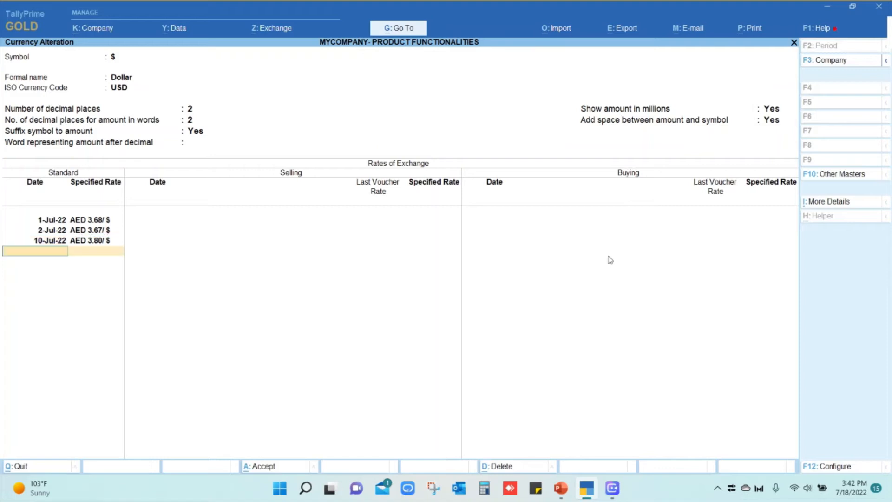
- Add a fourth standard exchange rate of AED 3.68 per $ dated 18-Jul-22
{"action": "type", "text": "17"}
{"action": "key", "text": "BackSpace"}
{"action": "type", "text": "8.07"}
{"action": "key", "text": "Return"}
{"action": "type", "text": "3"}
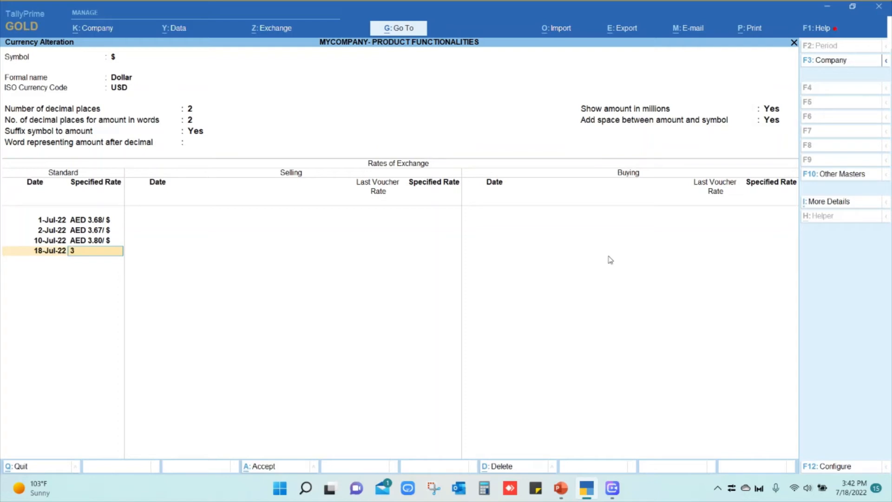
{"action": "type", "text": ".68"}
{"action": "key", "text": "Return"}
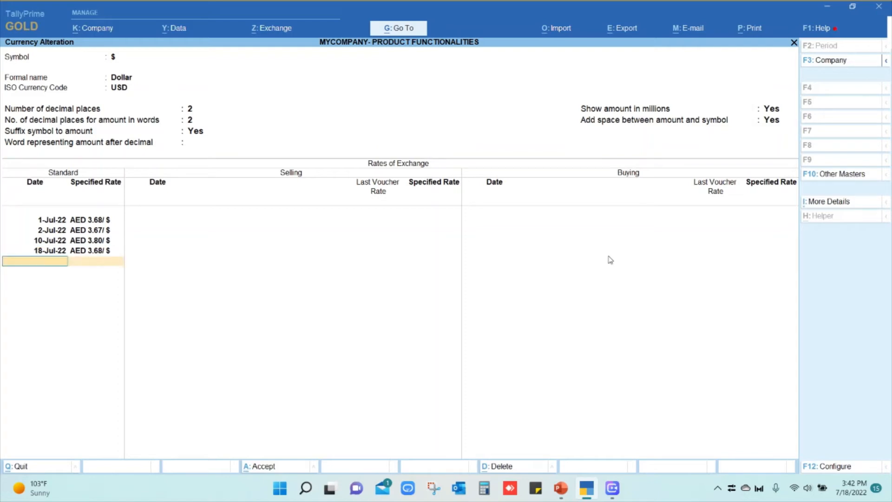
- Leave the selling and buying rates blank, save the $ currency master and return to the Gateway of Tally
{"action": "key", "text": "Return"}
{"action": "key", "text": "Return"}
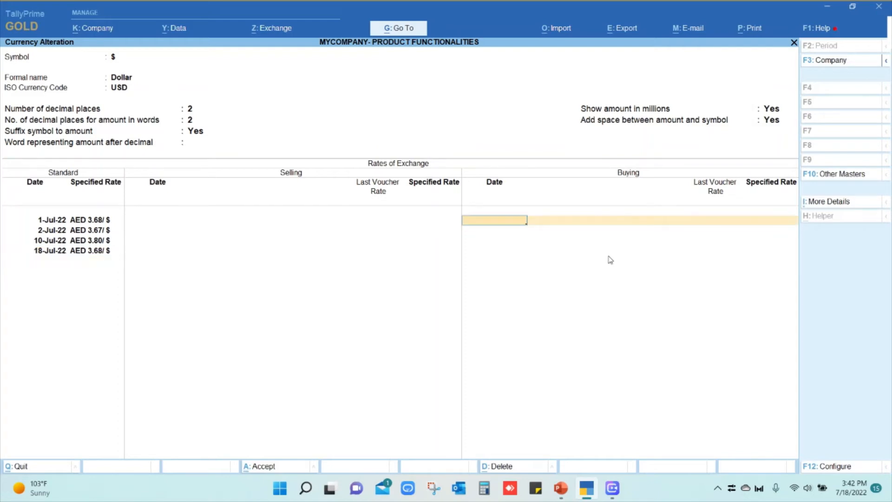
{"action": "key", "text": "Return"}
{"action": "key", "text": "Return"}
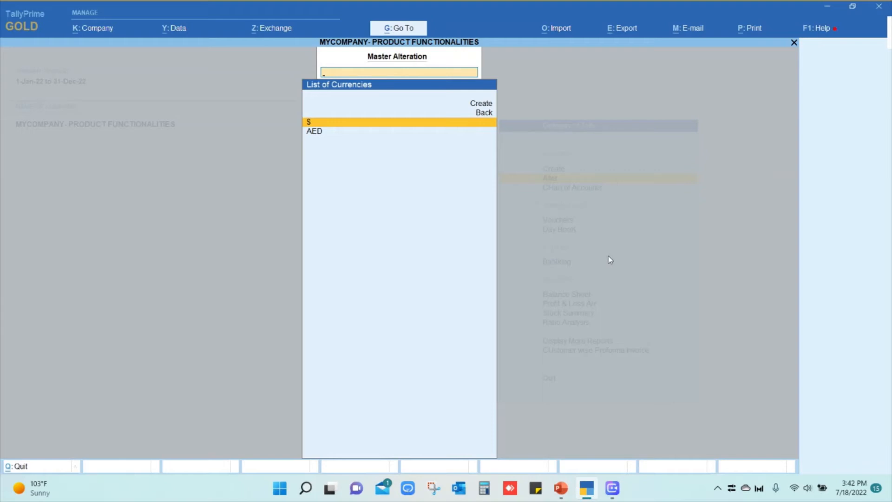
{"action": "key", "text": "Escape"}
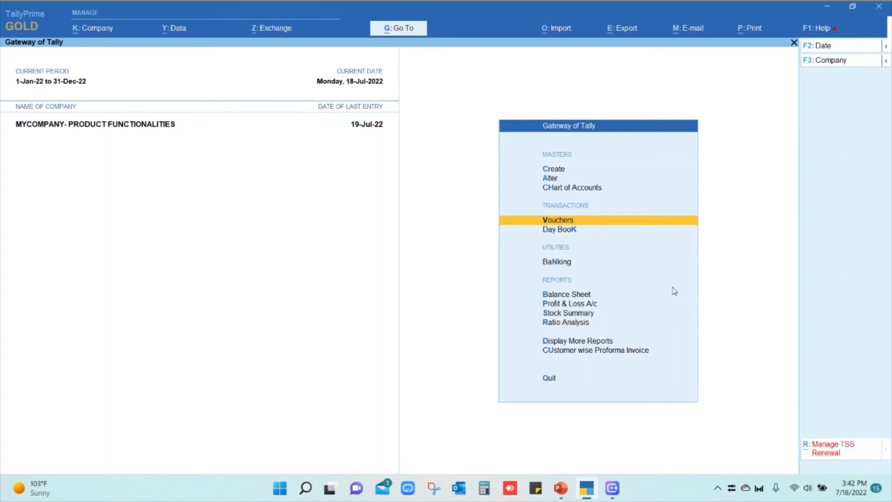
- Start a sales voucher with ESTREN TRADING LLC as the party account
{"action": "key", "text": "Return"}
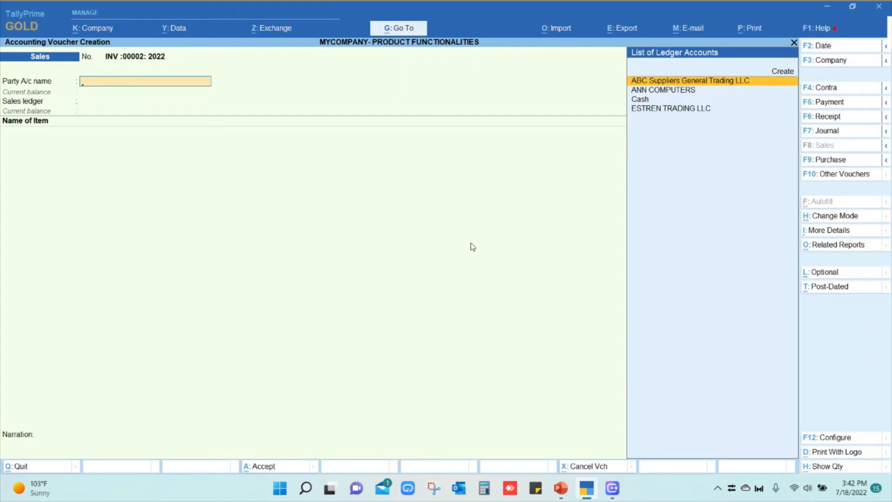
{"action": "key", "text": "Down"}
{"action": "key", "text": "Down"}
{"action": "key", "text": "Down"}
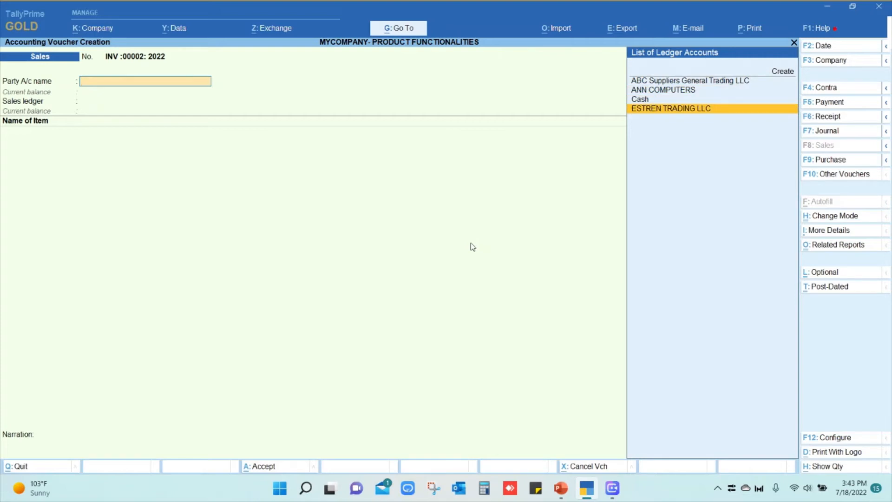
{"action": "key", "text": "Return"}
- Accept the dispatch and party details without additions and set the sales ledger to Sales Account
{"action": "key", "text": "Return"}
{"action": "key", "text": "Return"}
{"action": "key", "text": "Return"}
{"action": "key", "text": "Return"}
{"action": "key", "text": "Return"}
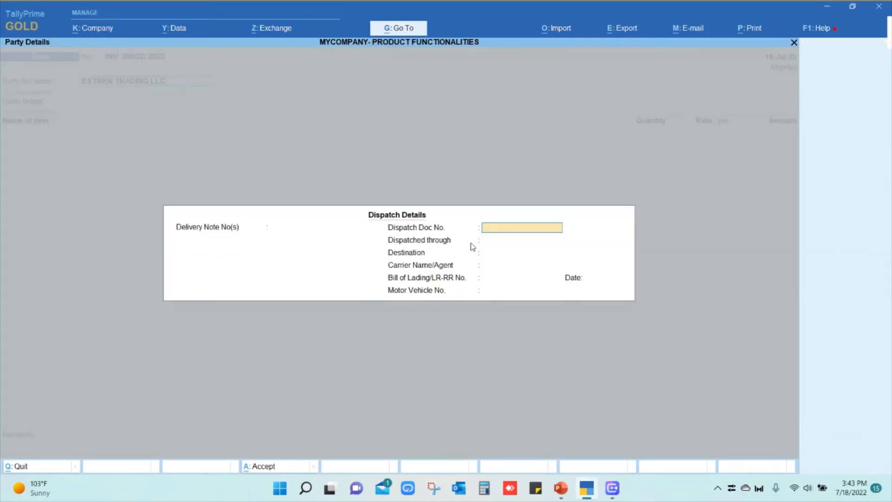
{"action": "key", "text": "Return"}
{"action": "key", "text": "Return"}
{"action": "key", "text": "Return"}
{"action": "key", "text": "Return"}
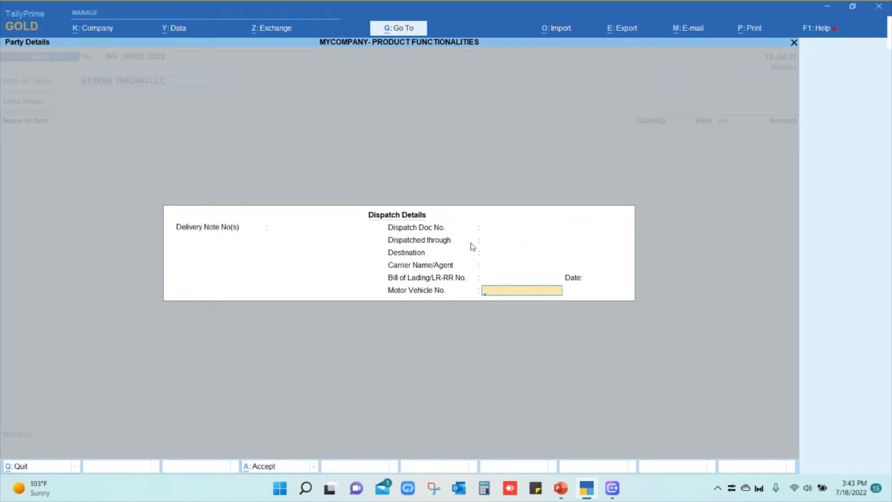
{"action": "key", "text": "Return"}
{"action": "key", "text": "Return"}
{"action": "key", "text": "Return"}
{"action": "key", "text": "Return"}
{"action": "key", "text": "Return"}
{"action": "key", "text": "Return"}
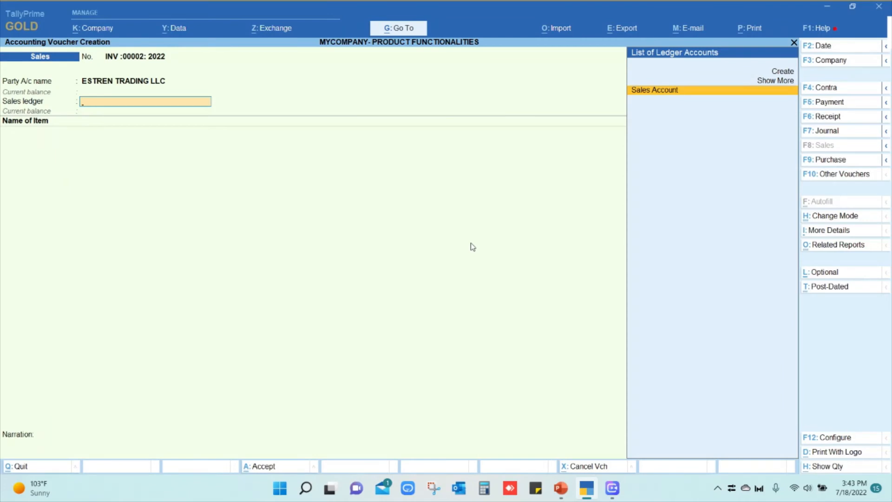
{"action": "key", "text": "Return"}
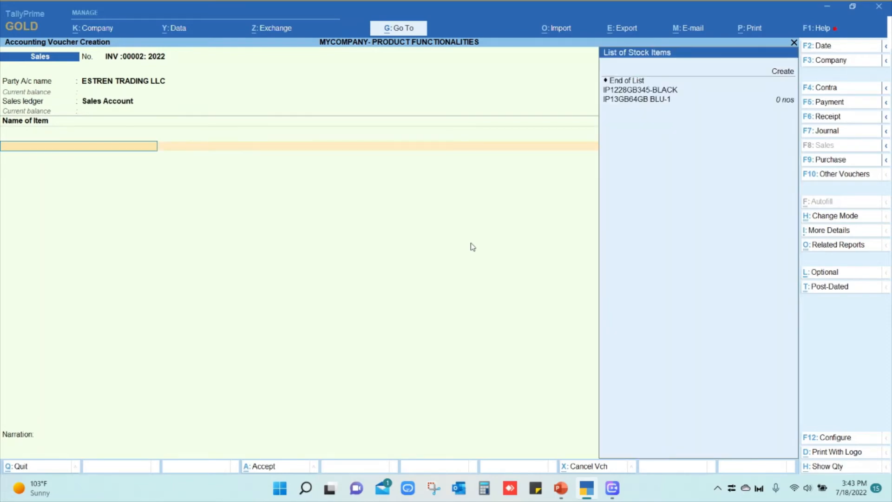
- Add stock item IP13GB64GB BLU-1 to the sales voucher with its default description and the order number Not Applicable
{"action": "key", "text": "Down"}
{"action": "key", "text": "Down"}
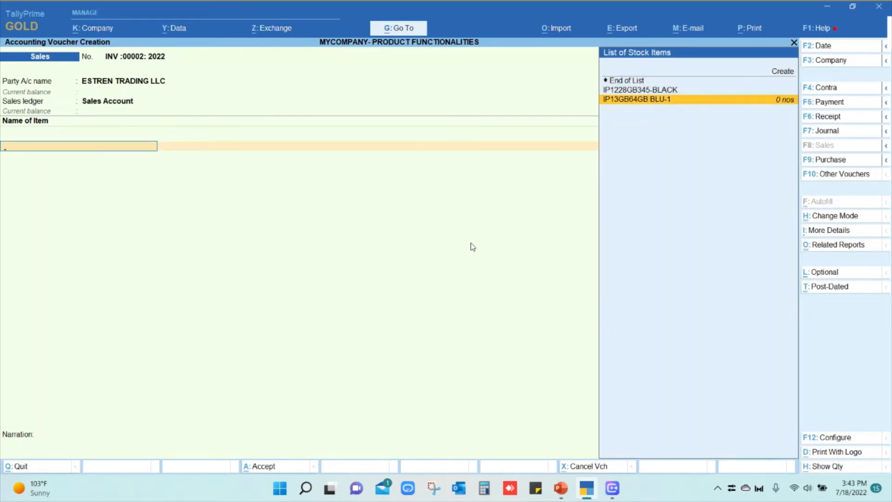
{"action": "key", "text": "Return"}
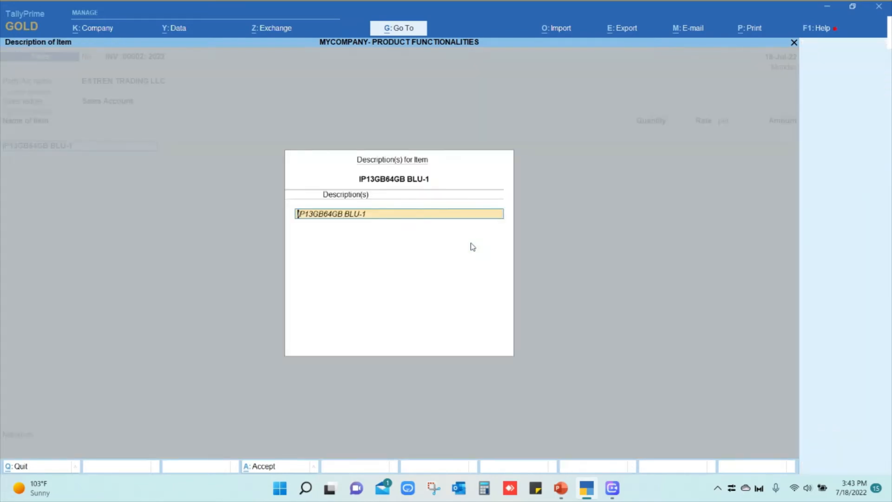
{"action": "key", "text": "Return"}
{"action": "key", "text": "Return"}
{"action": "key", "text": "Return"}
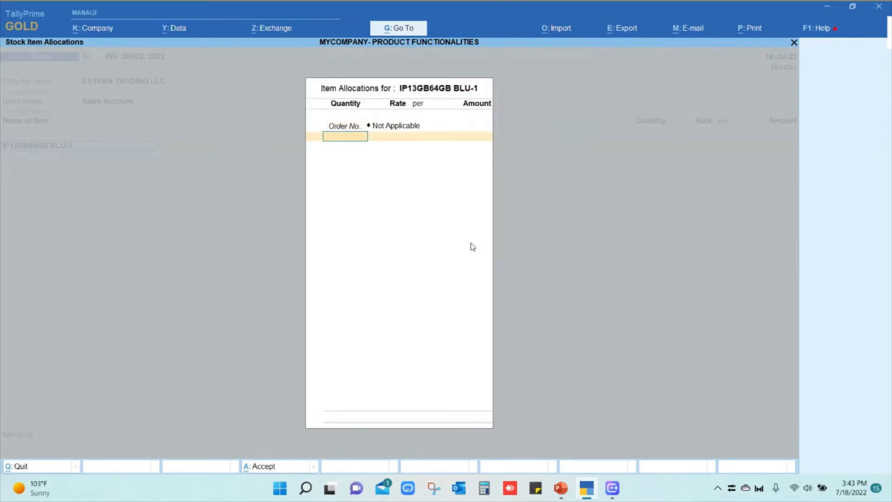
- Allocate 10 nos of the item at a rate of $300 each, keeping the exchange rate of AED 3.68 per $
{"action": "type", "text": "10"}
{"action": "key", "text": "Return"}
{"action": "key", "text": "Return"}
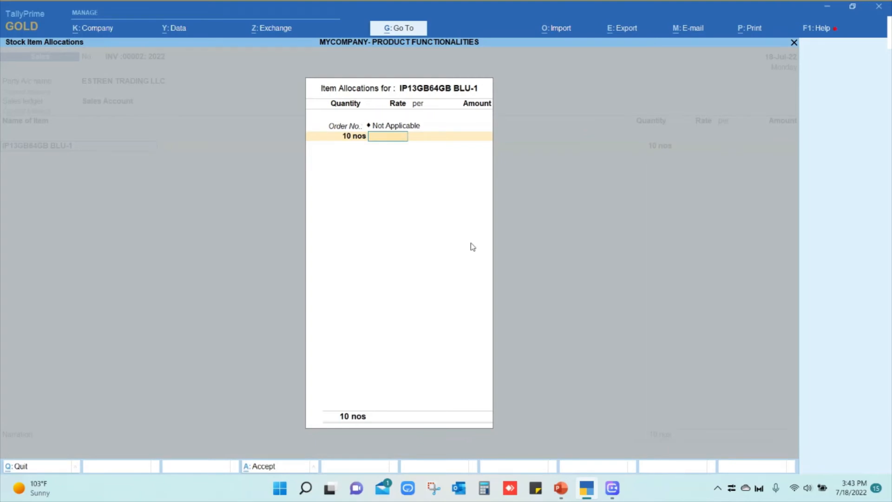
{"action": "type", "text": "$300"}
{"action": "key", "text": "Return"}
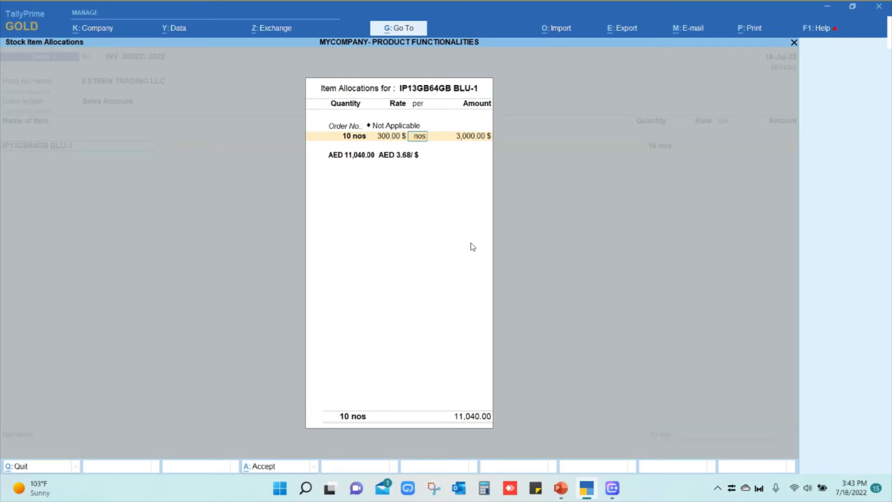
{"action": "key", "text": "Return"}
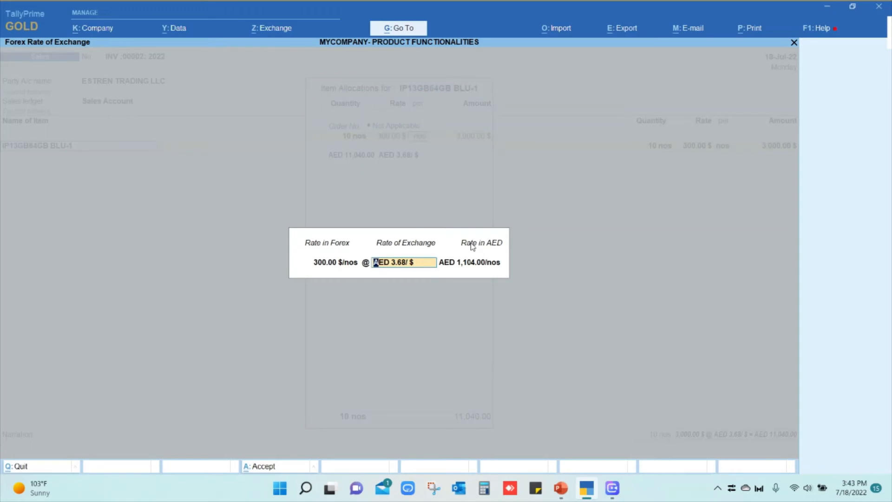
{"action": "key", "text": "Return"}
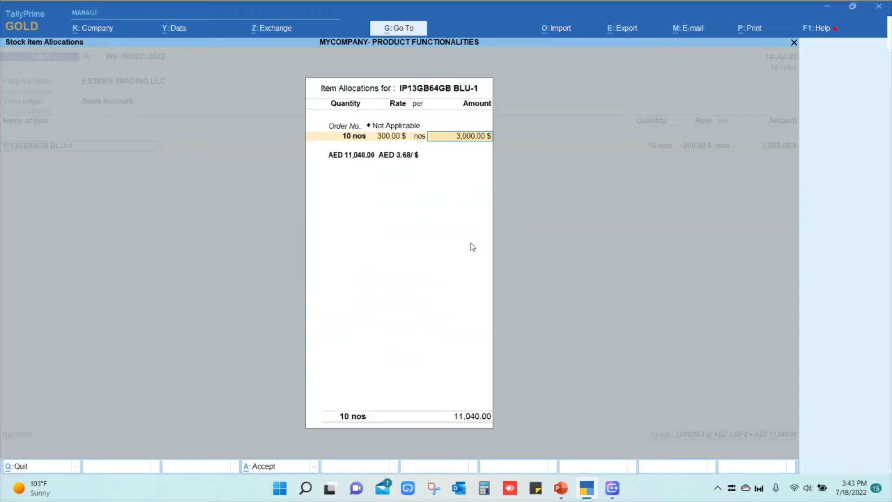
{"action": "key", "text": "Return"}
{"action": "key", "text": "Return"}
{"action": "key", "text": "Return"}
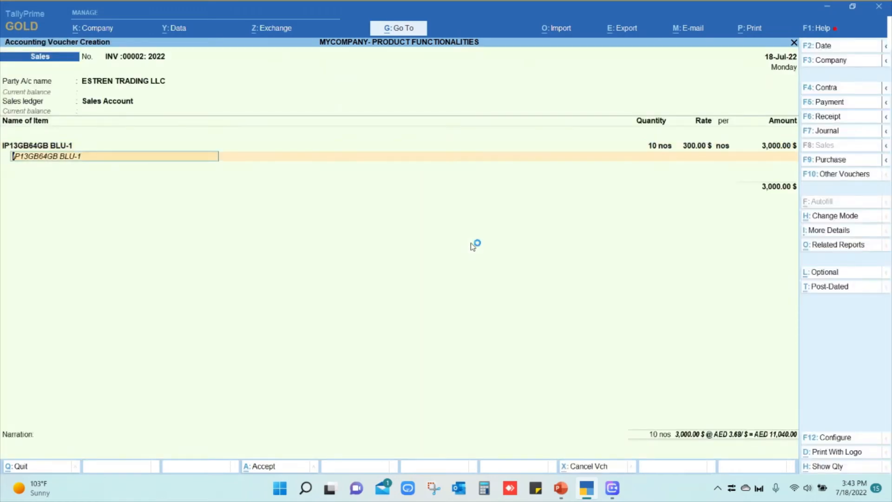
- End the item list, accept the New Ref bill-wise entry for the full amount and save the sales voucher
{"action": "key", "text": "Return"}
{"action": "key", "text": "Return"}
{"action": "key", "text": "Return"}
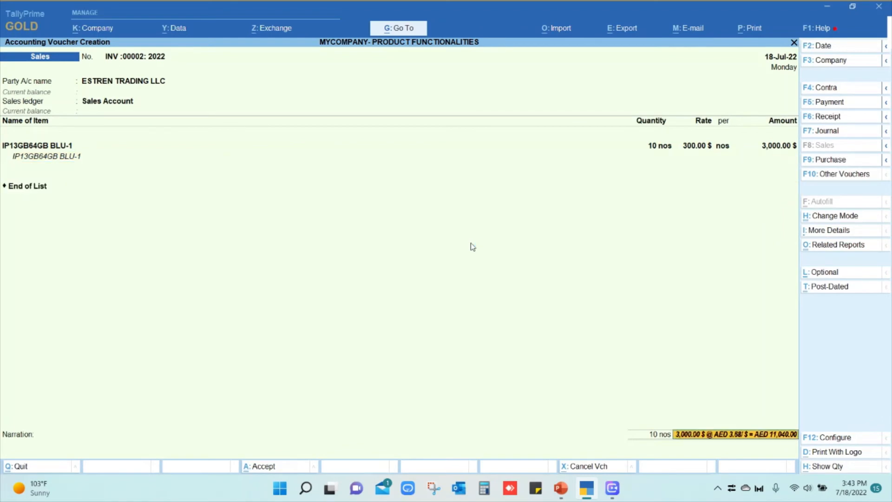
{"action": "key", "text": "Return"}
{"action": "key", "text": "Return"}
{"action": "key", "text": "Return"}
{"action": "key", "text": "Return"}
{"action": "key", "text": "Return"}
{"action": "key", "text": "Return"}
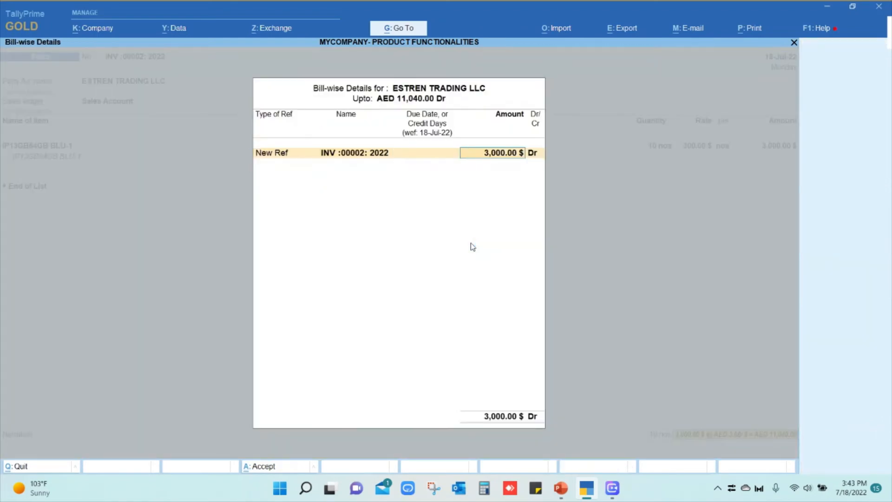
{"action": "key", "text": "Return"}
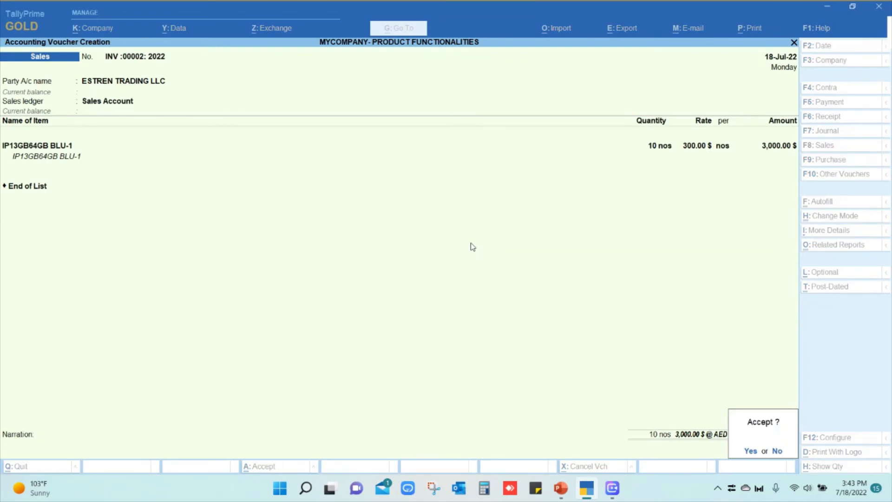
{"action": "key", "text": "Return"}
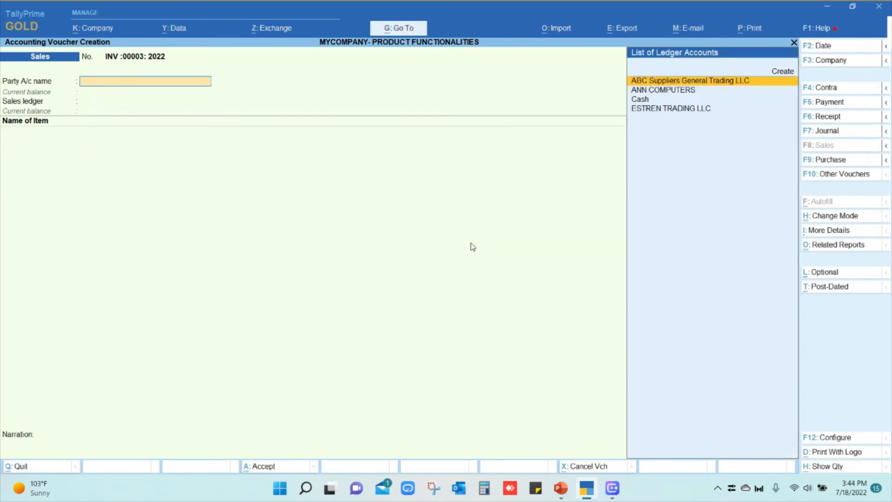
- Start a purchase voucher with supplier invoice number 67656 and ANN COMPUTERS as the party account
{"action": "left_click", "coordinate": [831, 161]}
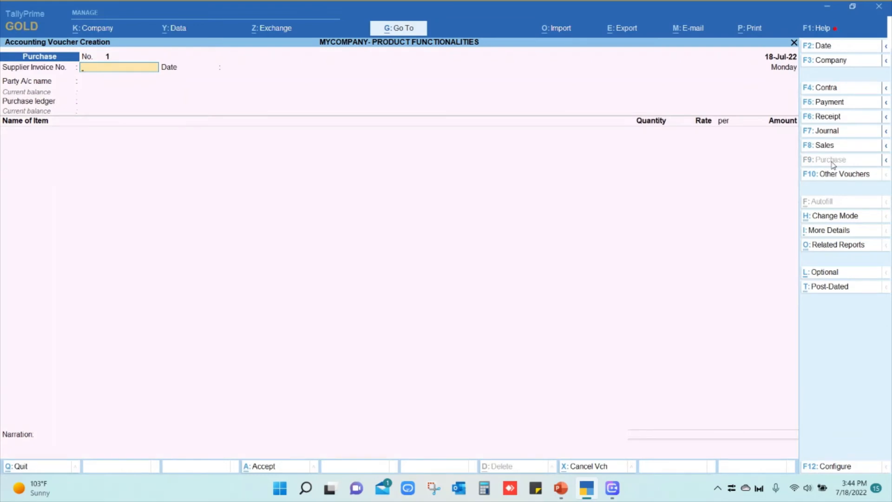
{"action": "type", "text": "67656"}
{"action": "key", "text": "Return"}
{"action": "key", "text": "Return"}
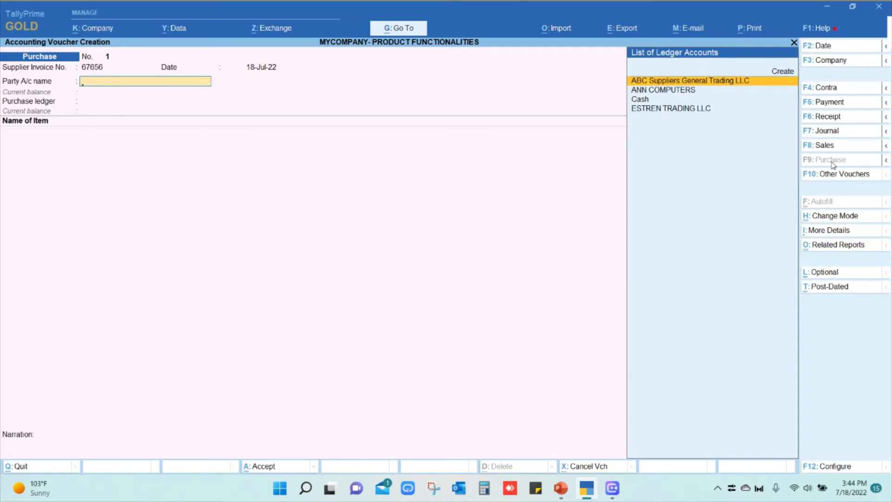
{"action": "key", "text": "Down"}
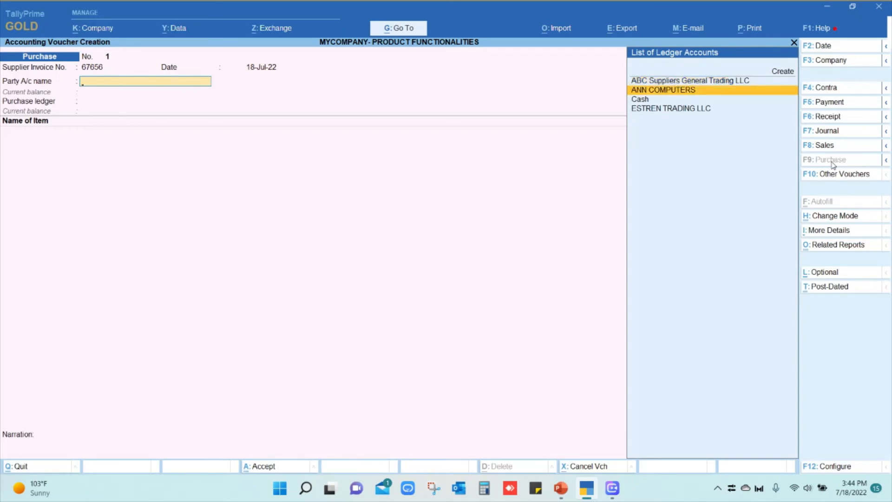
{"action": "key", "text": "Return"}
- Accept the receipt and supplier details without additions and set the purchase ledger to Purchase Account
{"action": "key", "text": "Return"}
{"action": "key", "text": "Return"}
{"action": "key", "text": "Return"}
{"action": "key", "text": "Return"}
{"action": "key", "text": "Return"}
{"action": "key", "text": "Return"}
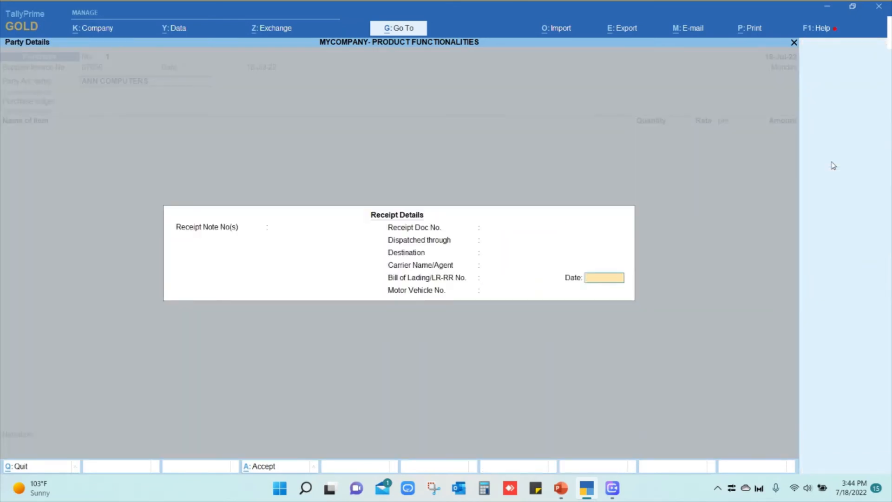
{"action": "key", "text": "Return"}
{"action": "key", "text": "Return"}
{"action": "key", "text": "Return"}
{"action": "key", "text": "Return"}
{"action": "key", "text": "Return"}
{"action": "key", "text": "Return"}
{"action": "key", "text": "Return"}
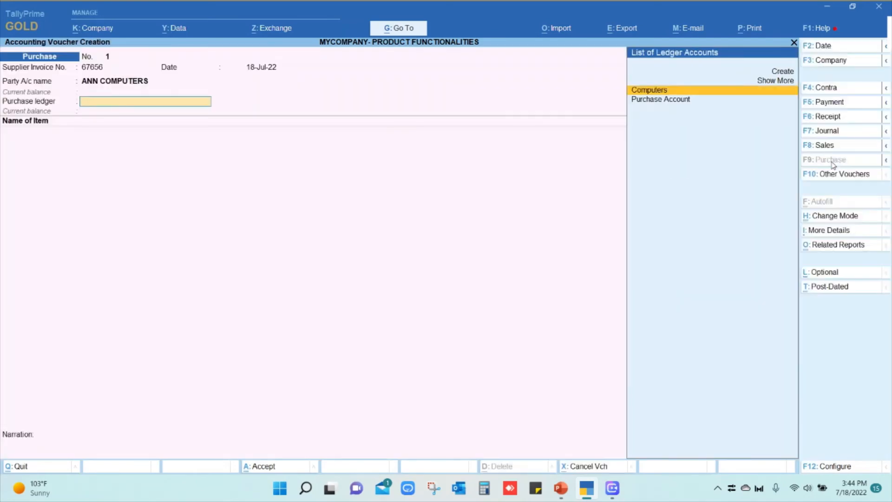
{"action": "key", "text": "Down"}
{"action": "key", "text": "Up"}
{"action": "key", "text": "Down"}
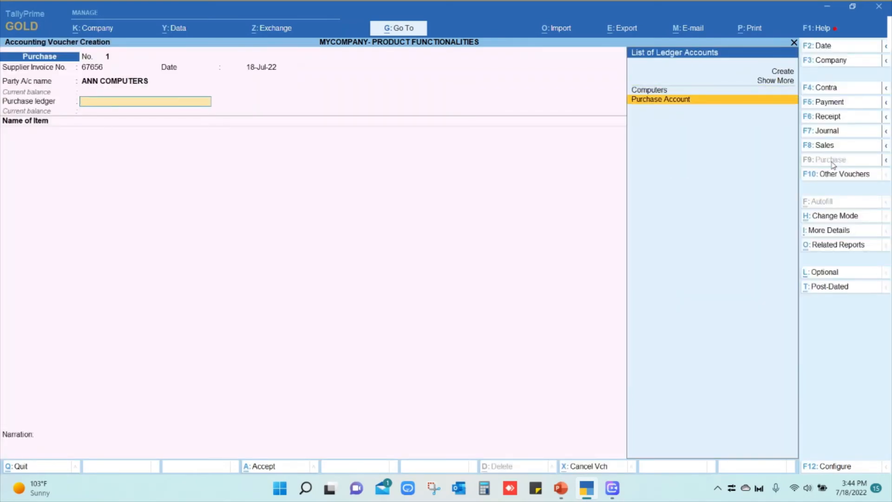
{"action": "key", "text": "Return"}
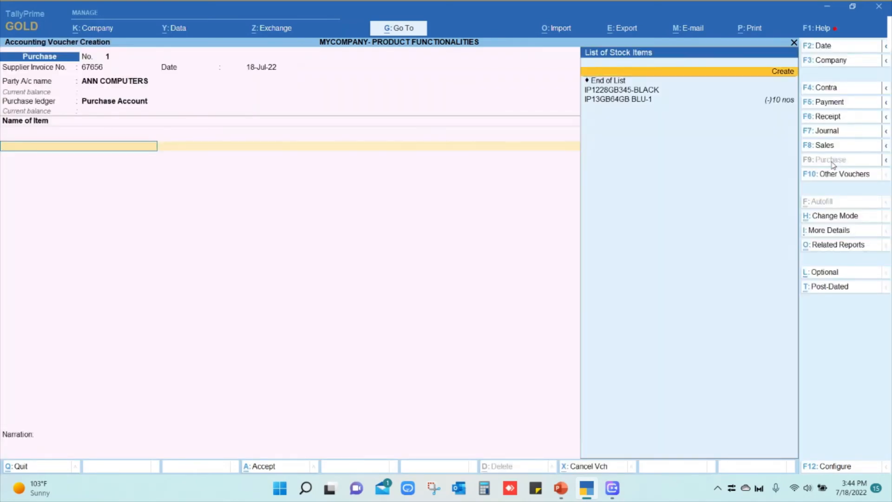
- Add stock item IP13GB64GB BLU-1 to the purchase voucher with order number Not Applicable and a quantity of 100 nos
{"action": "key", "text": "Down"}
{"action": "key", "text": "Down"}
{"action": "key", "text": "Return"}
{"action": "key", "text": "Return"}
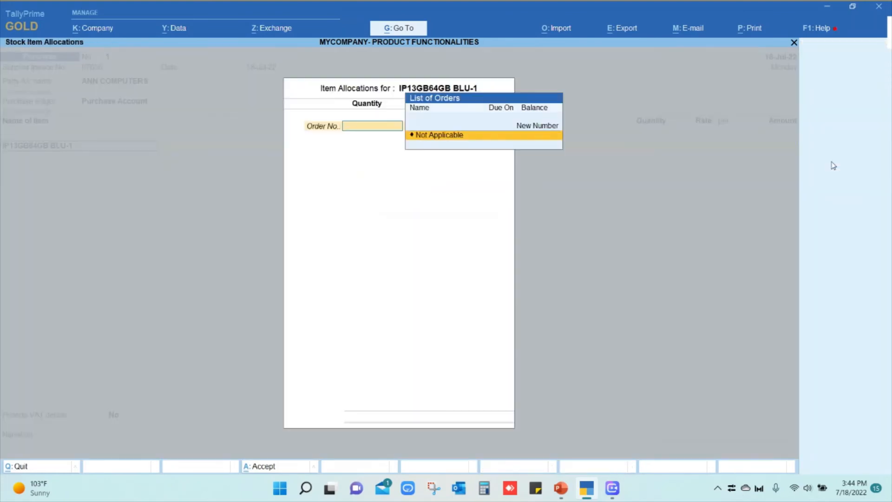
{"action": "key", "text": "Return"}
{"action": "type", "text": "1000"}
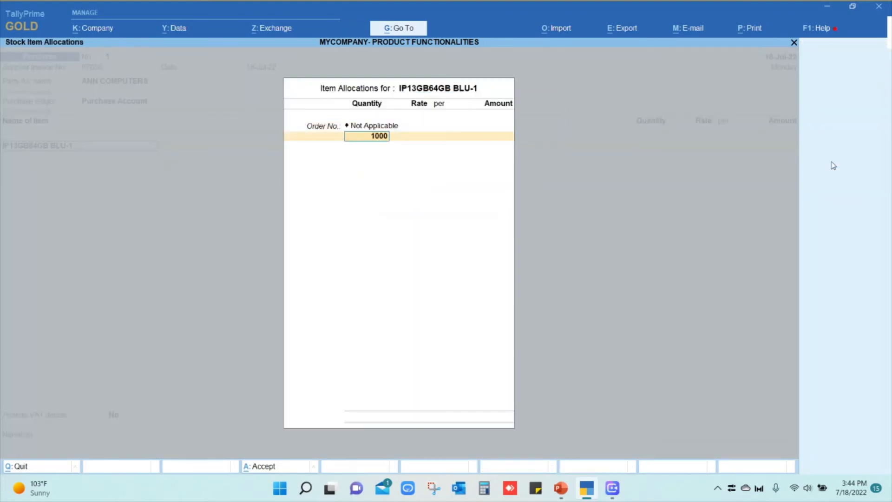
{"action": "key", "text": "BackSpace"}
{"action": "key", "text": "Return"}
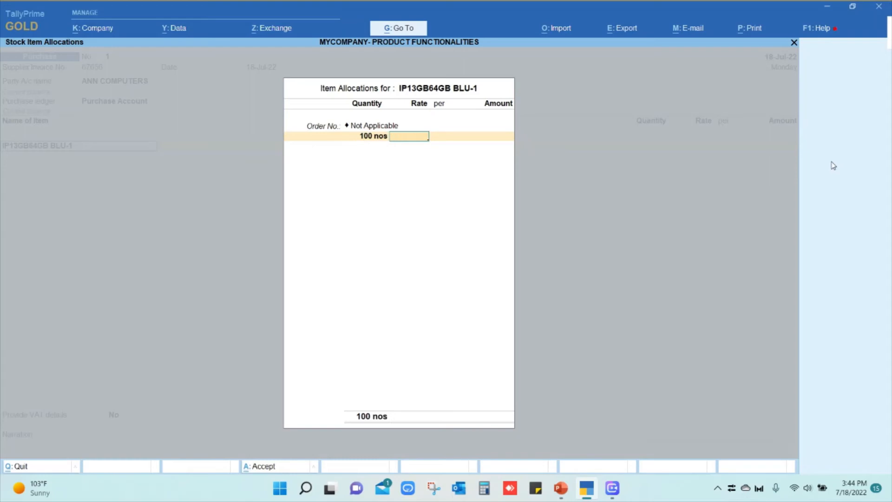
- Set the item's purchase rate to $250 per nos and its rate of exchange to AED 3.70 per $
{"action": "type", "text": "$250"}
{"action": "key", "text": "Return"}
{"action": "key", "text": "Return"}
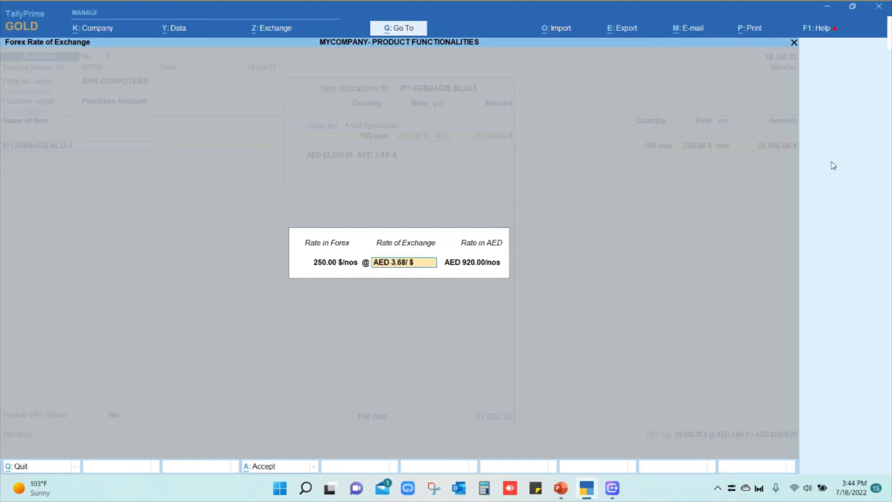
{"action": "key", "text": "BackSpace"}
{"action": "key", "text": "BackSpace"}
{"action": "type", "text": "70"}
{"action": "key", "text": "Return"}
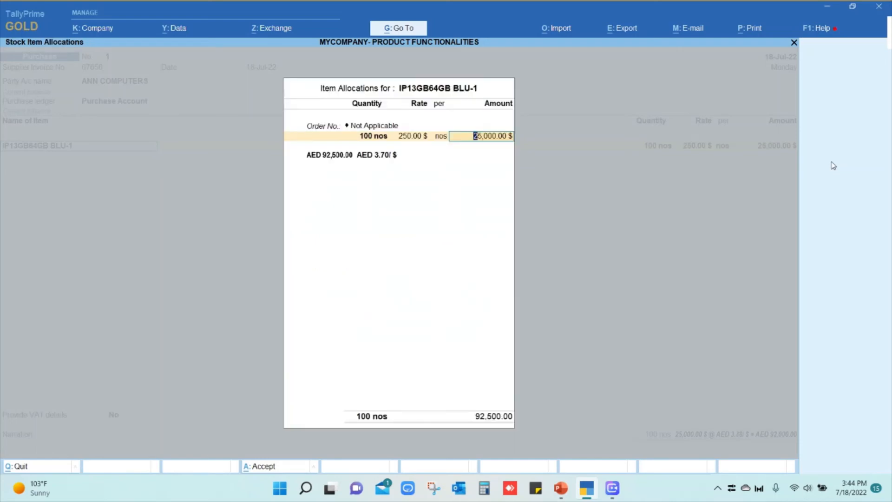
- Accept the item allocation at its calculated amount and leave the taxable value in the tax details blank
{"action": "key", "text": "Return"}
{"action": "key", "text": "Return"}
{"action": "key", "text": "Return"}
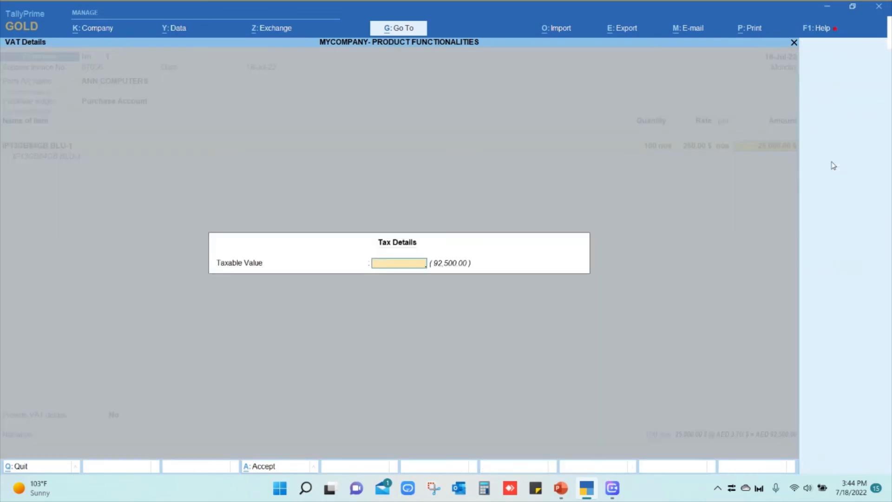
{"action": "key", "text": "Return"}
{"action": "key", "text": "Return"}
{"action": "key", "text": "Return"}
{"action": "key", "text": "Return"}
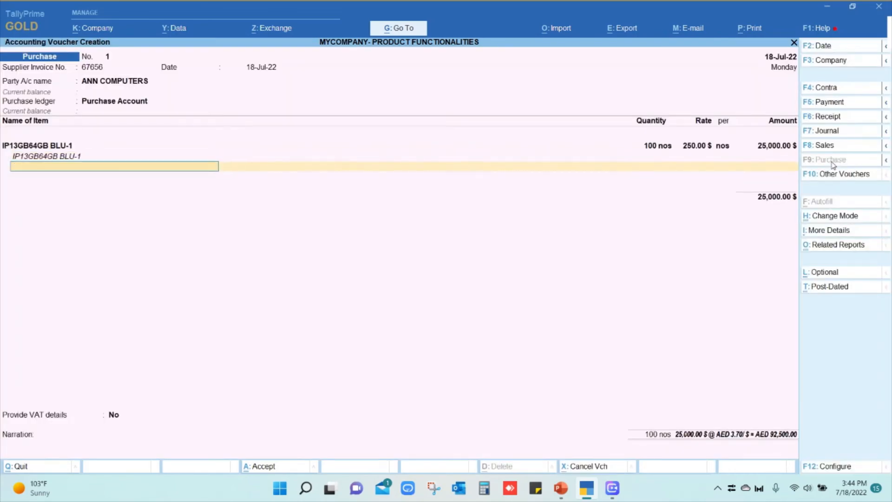
- End the item list and accept the New Ref bill-wise entry for ANN COMPUTERS for the full amount
{"action": "key", "text": "Return"}
{"action": "key", "text": "Return"}
{"action": "key", "text": "Return"}
{"action": "key", "text": "Return"}
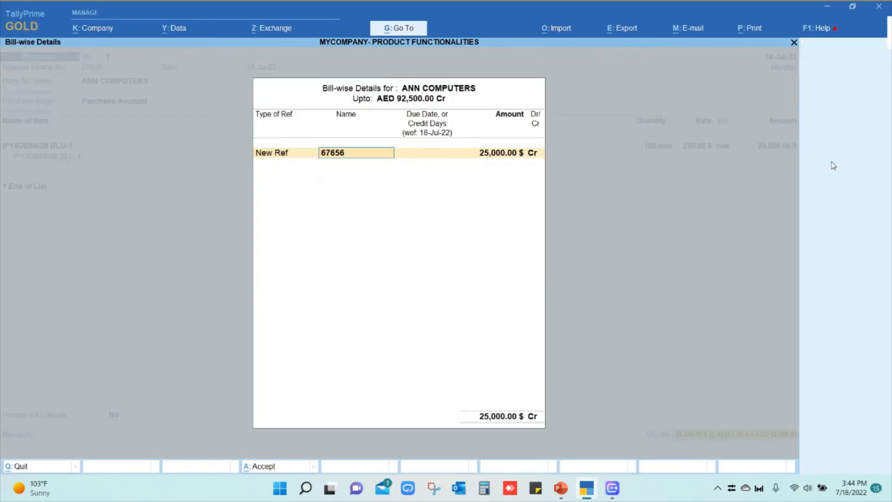
{"action": "key", "text": "Return"}
{"action": "key", "text": "Return"}
{"action": "key", "text": "Return"}
{"action": "key", "text": "Return"}
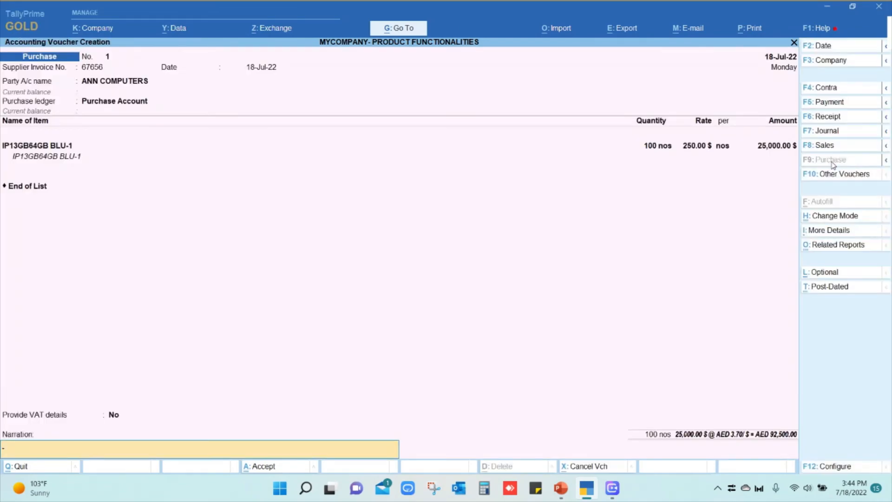
- Save the purchase voucher without a narration and leave voucher creation
{"action": "key", "text": "Return"}
{"action": "key", "text": "Return"}
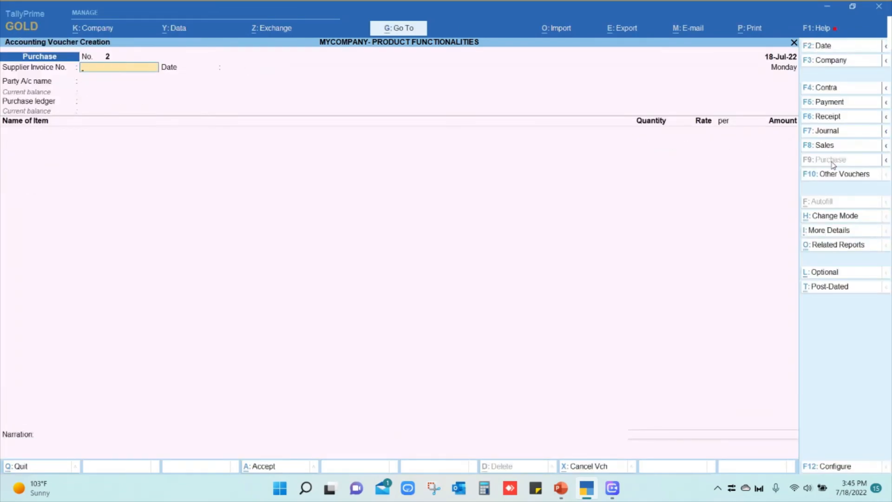
{"action": "key", "text": "Escape"}
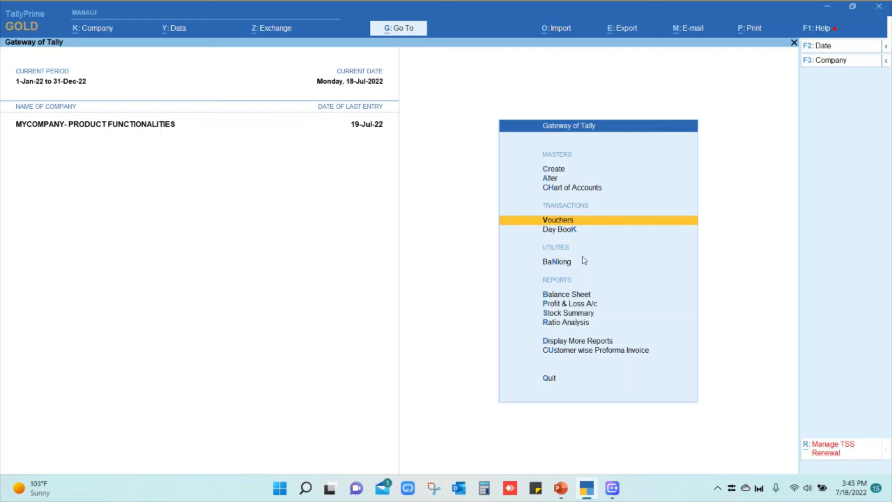
- Open the Account Books within the additional reports
{"action": "key", "text": "Down"}
{"action": "key", "text": "Down"}
{"action": "key", "text": "Down"}
{"action": "key", "text": "Down"}
{"action": "key", "text": "Down"}
{"action": "key", "text": "Down"}
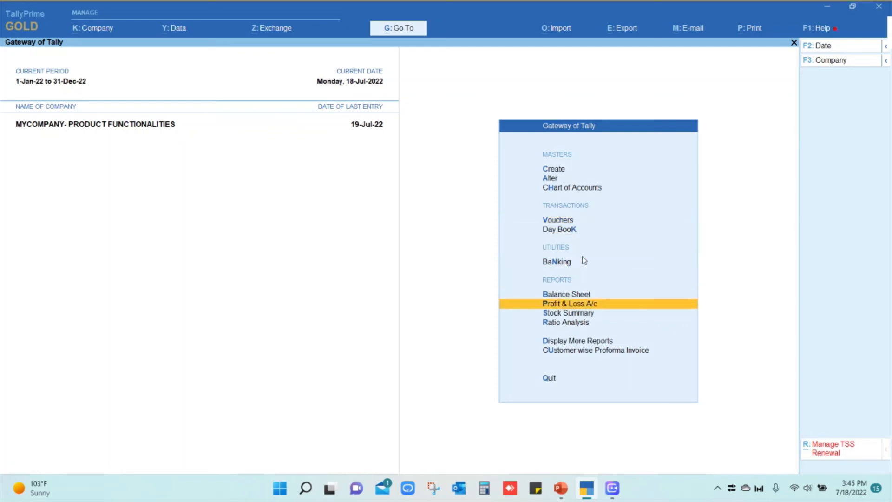
{"action": "key", "text": "Down"}
{"action": "key", "text": "Return"}
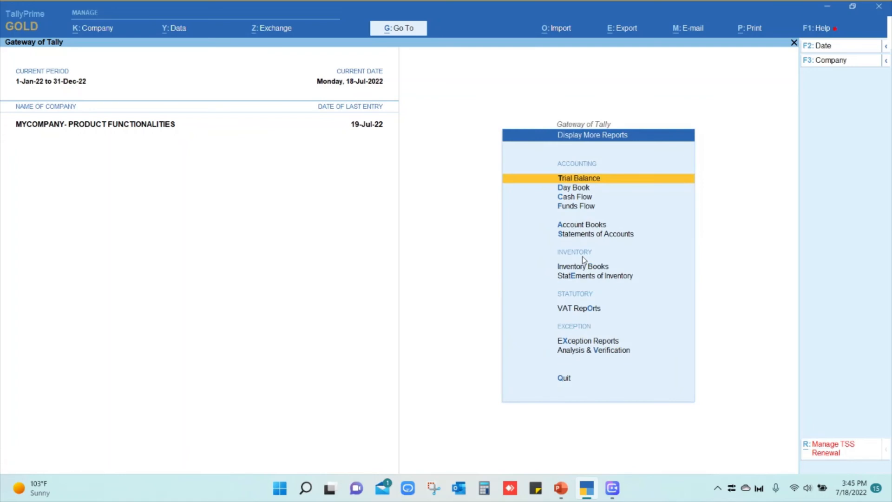
{"action": "key", "text": "Down"}
{"action": "key", "text": "Down"}
{"action": "key", "text": "Down"}
{"action": "key", "text": "Down"}
{"action": "key", "text": "Return"}
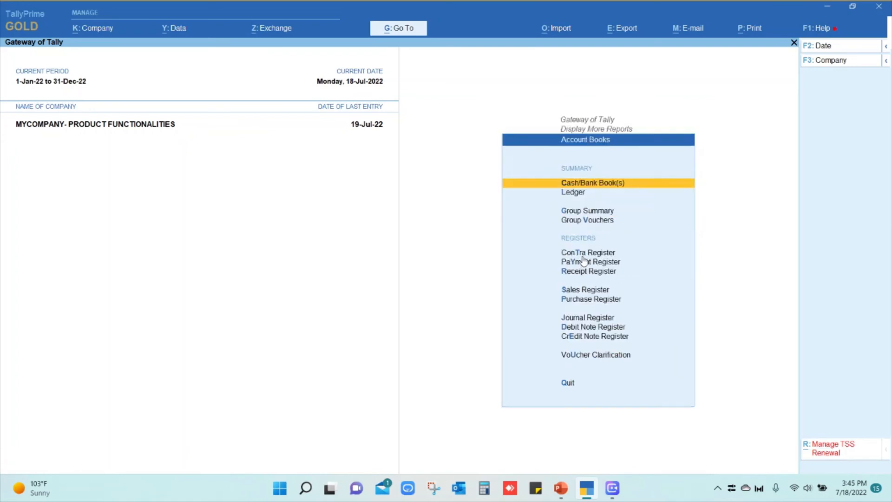
- Display the ledger vouchers of ESTREN TRADING LLC
{"action": "key", "text": "Down"}
{"action": "key", "text": "Return"}
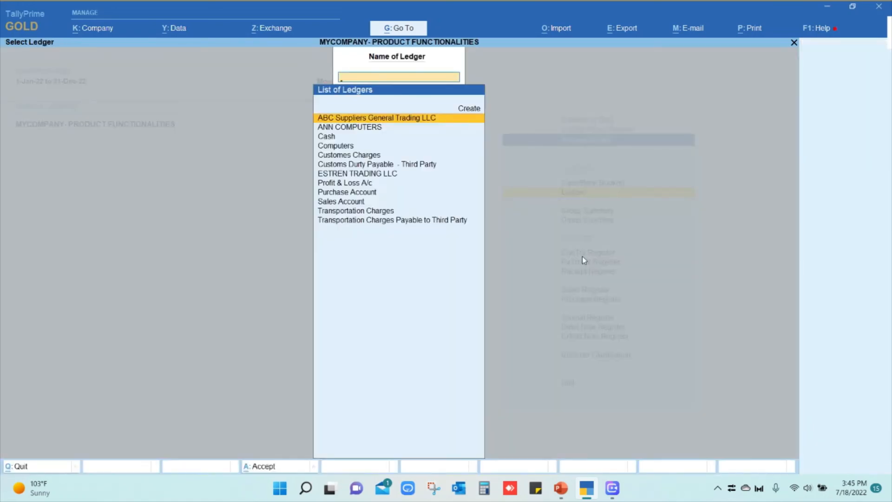
{"action": "key", "text": "Down"}
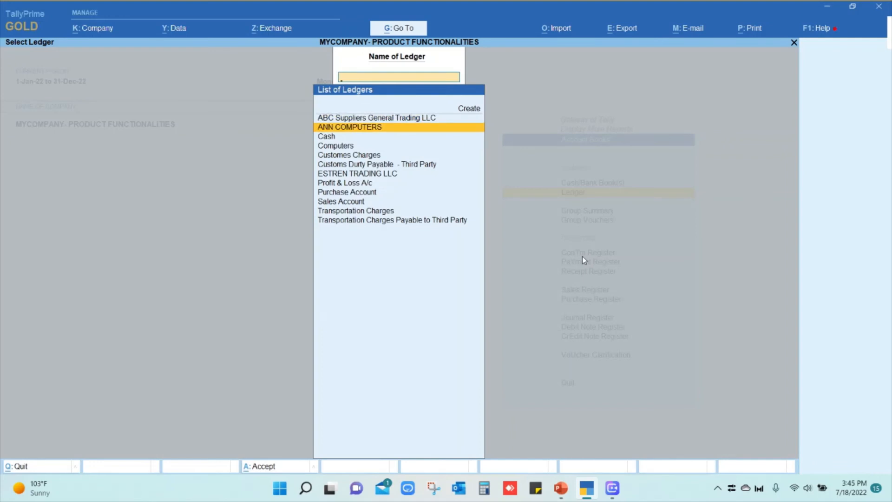
{"action": "key", "text": "Down"}
{"action": "key", "text": "Down"}
{"action": "key", "text": "Down"}
{"action": "key", "text": "Down"}
{"action": "key", "text": "Down"}
{"action": "key", "text": "Return"}
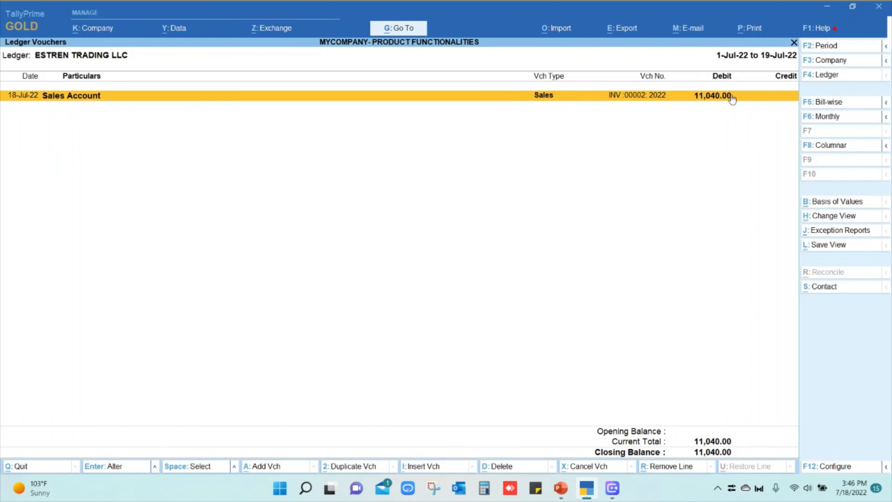
- Set the ledger report's basis of values to show Forex transactions only
{"action": "left_click", "coordinate": [834, 206]}
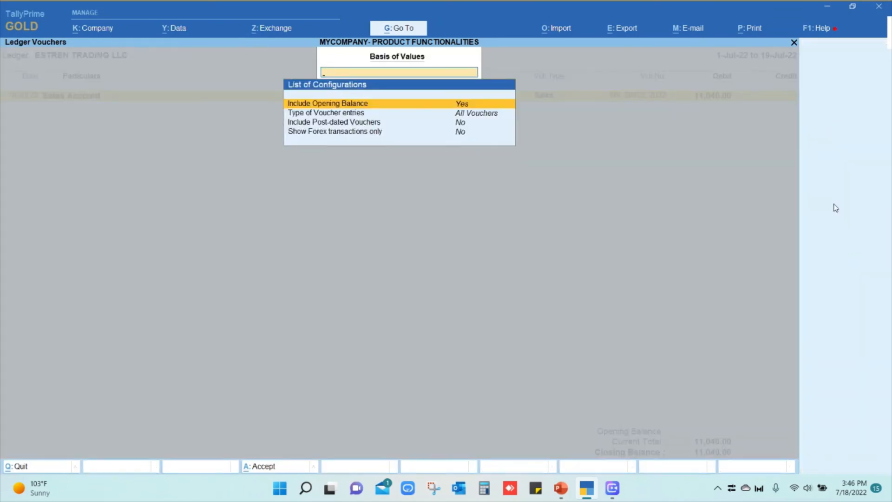
{"action": "key", "text": "Down"}
{"action": "key", "text": "Down"}
{"action": "key", "text": "Down"}
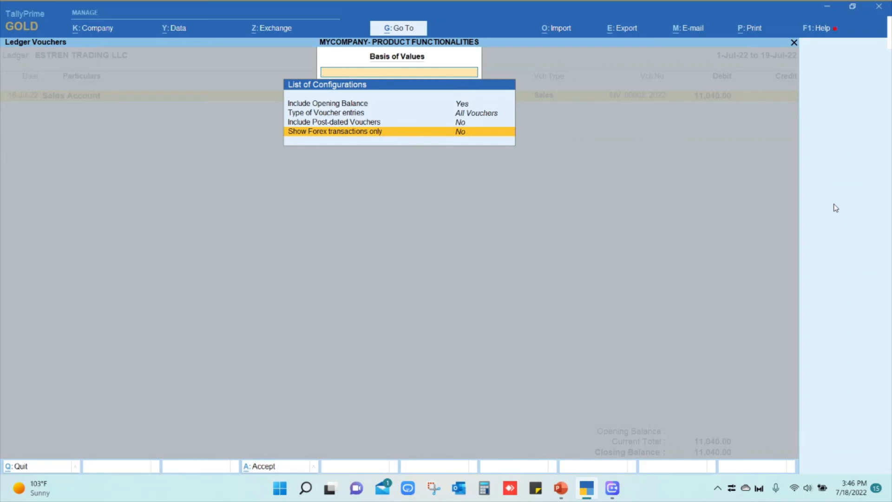
{"action": "key", "text": "Return"}
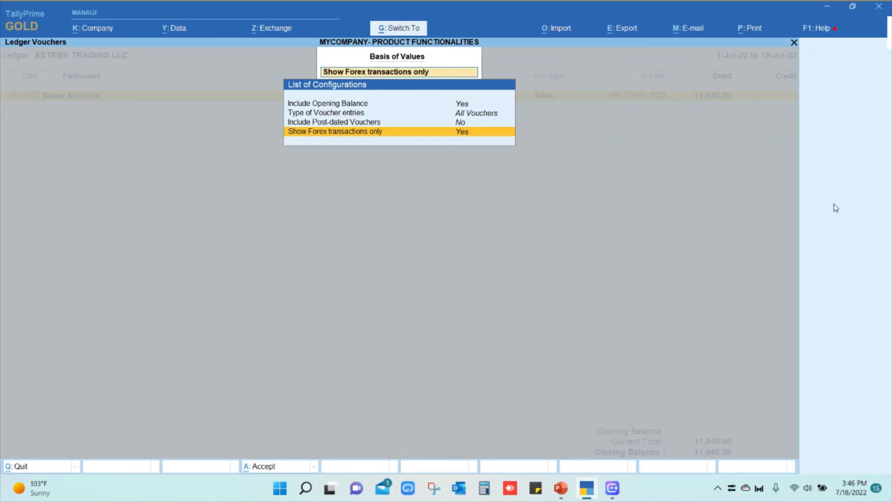
{"action": "key", "text": "ctrl+a"}
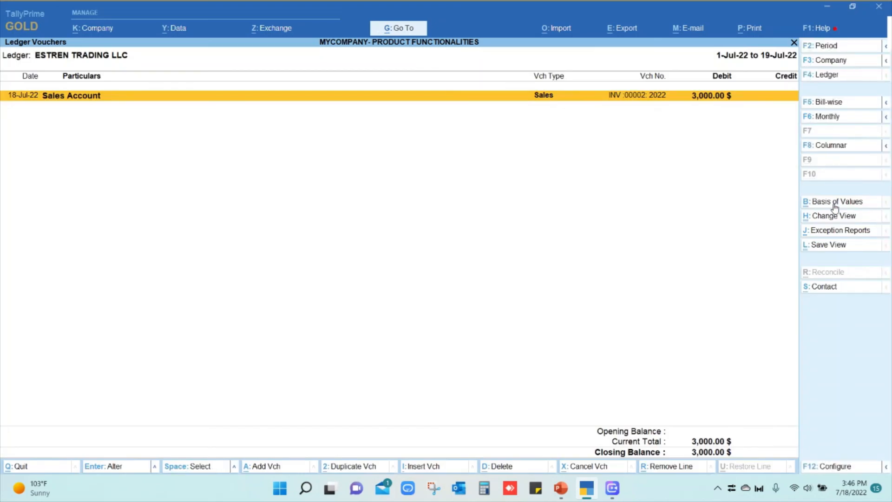